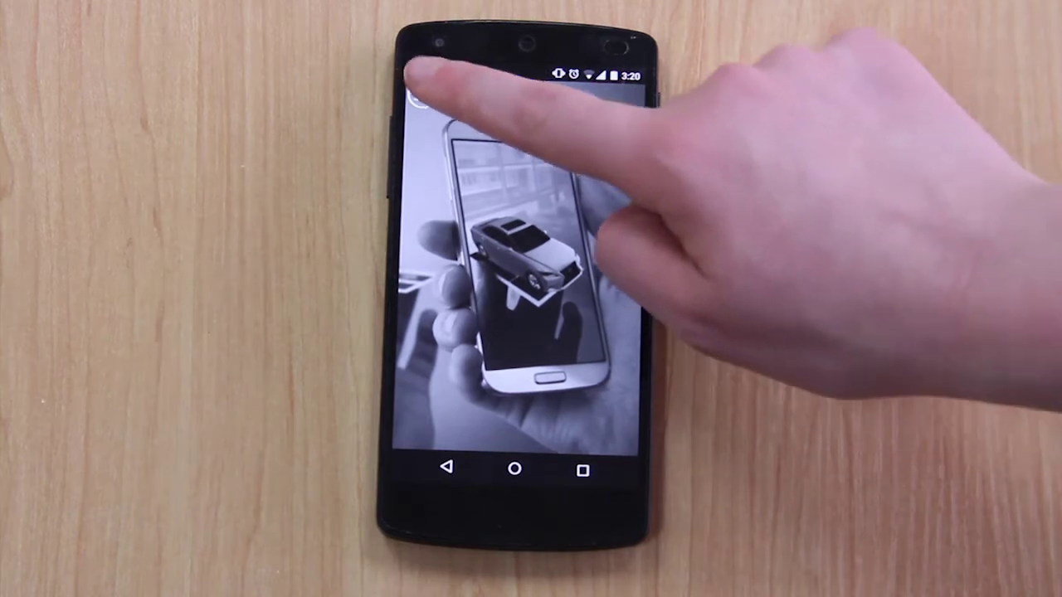
click(422, 93)
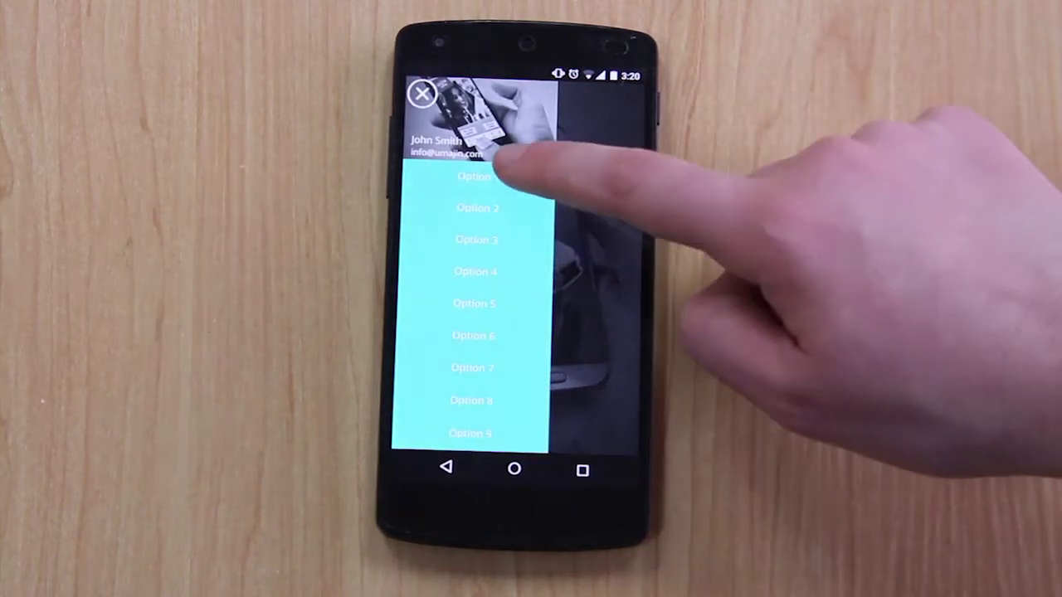
click(477, 176)
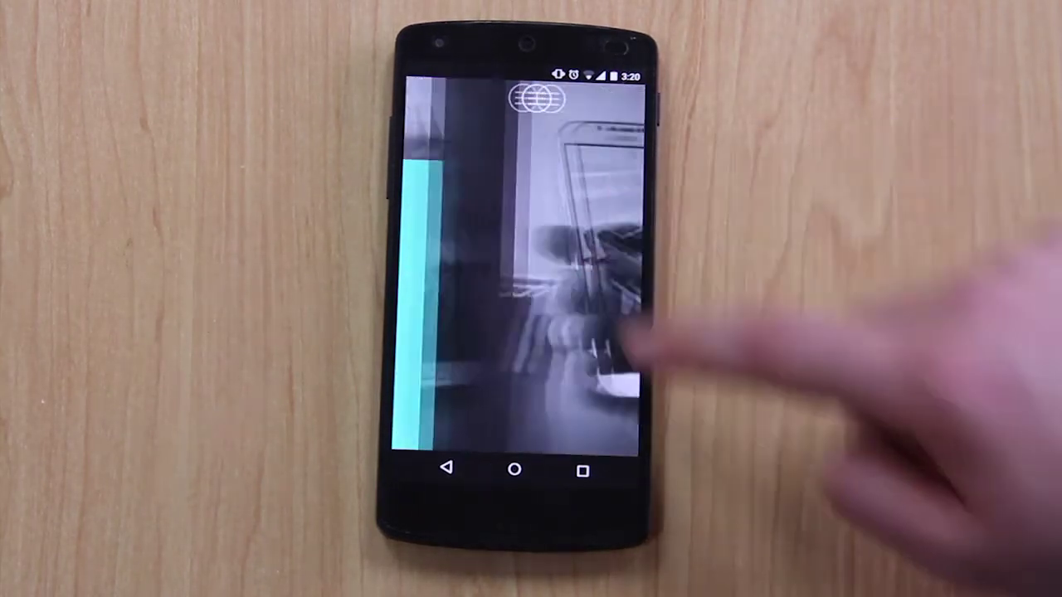
click(422, 93)
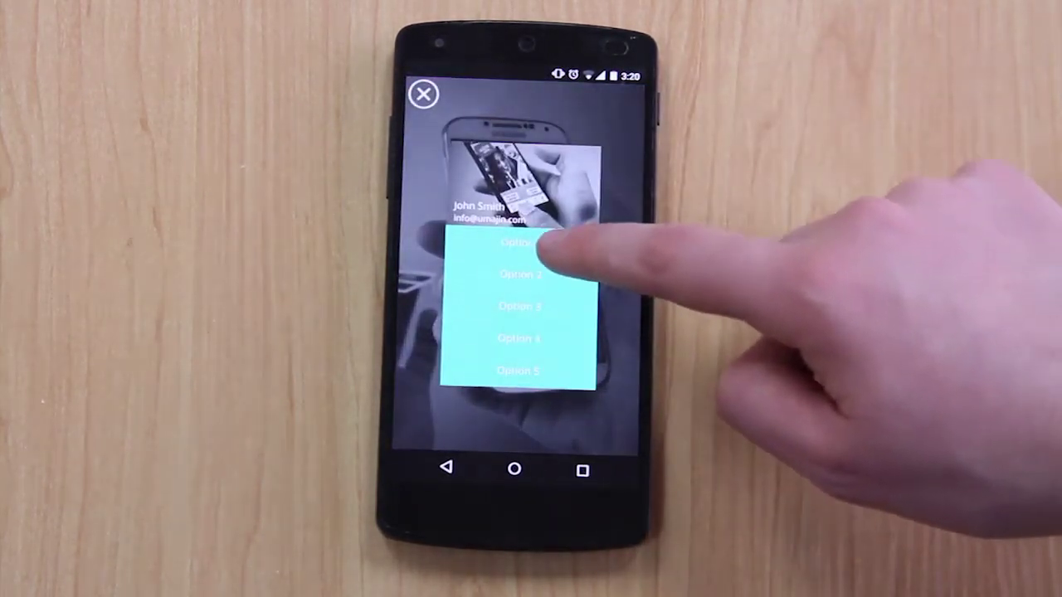
click(535, 240)
click(431, 87)
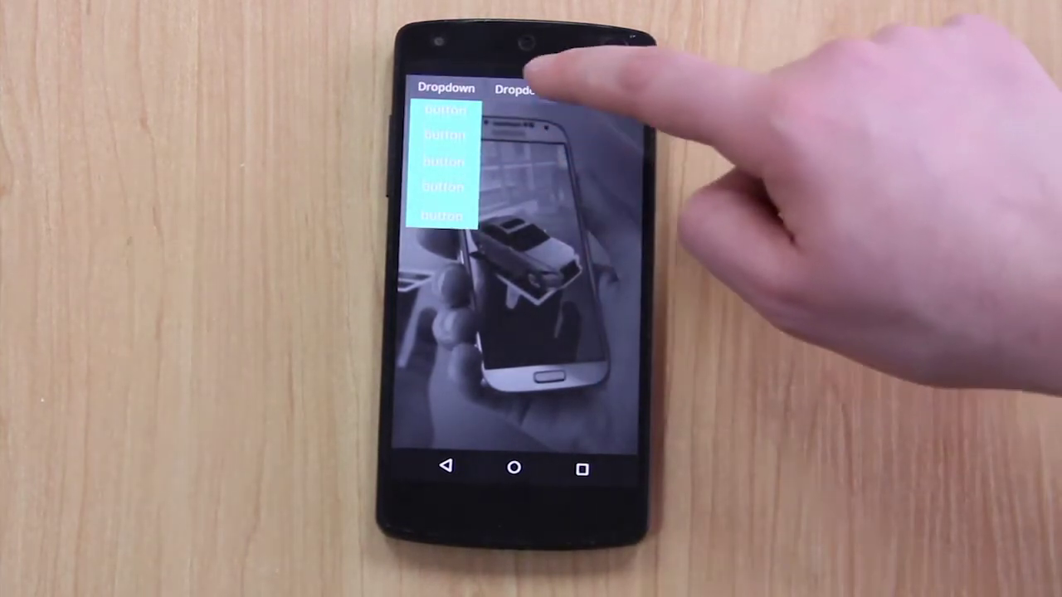
click(524, 89)
click(603, 93)
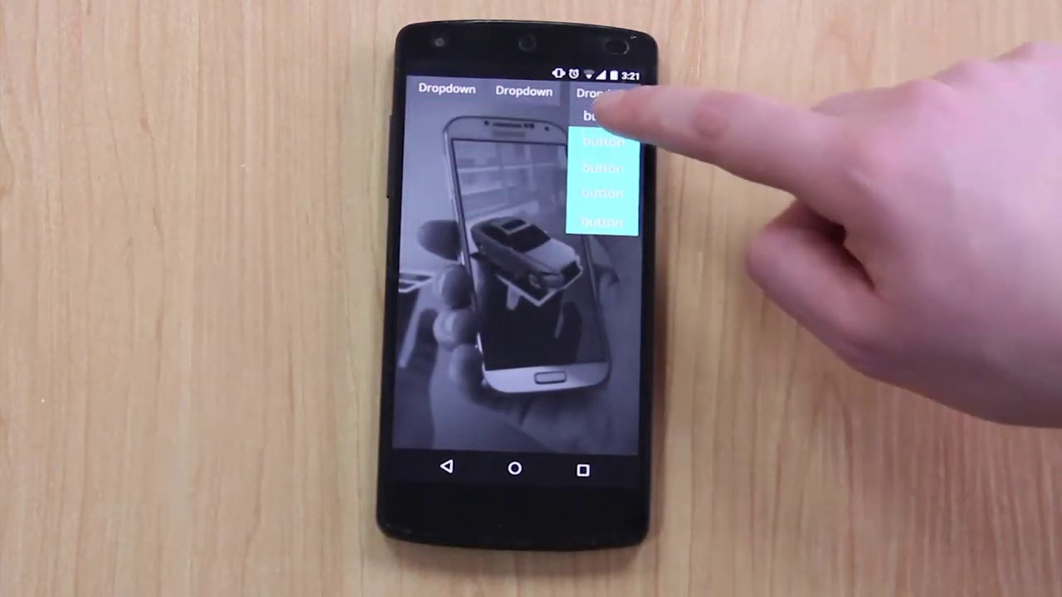
click(605, 115)
click(424, 435)
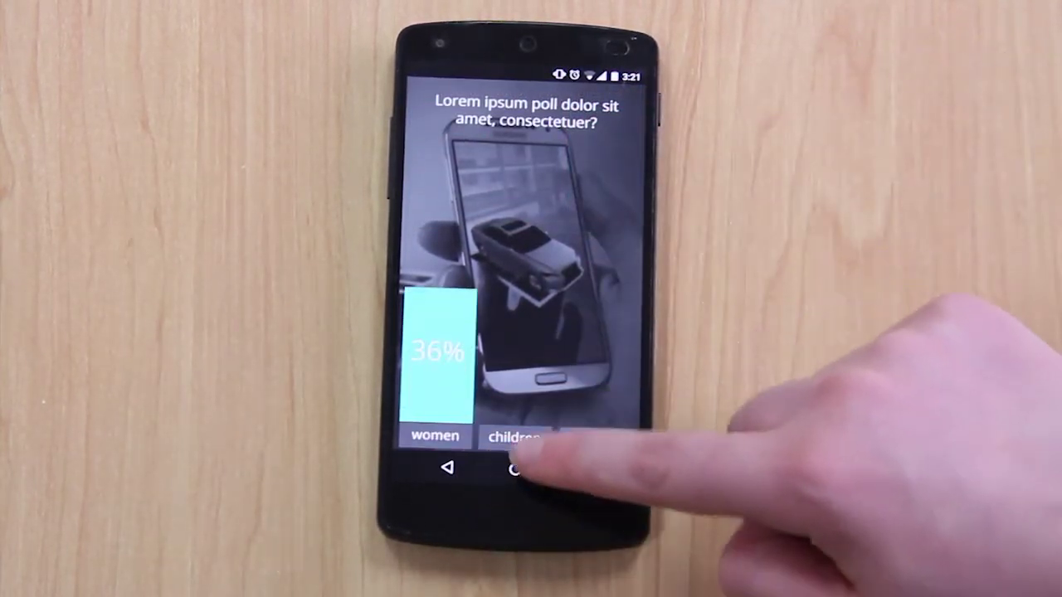
click(513, 437)
click(596, 439)
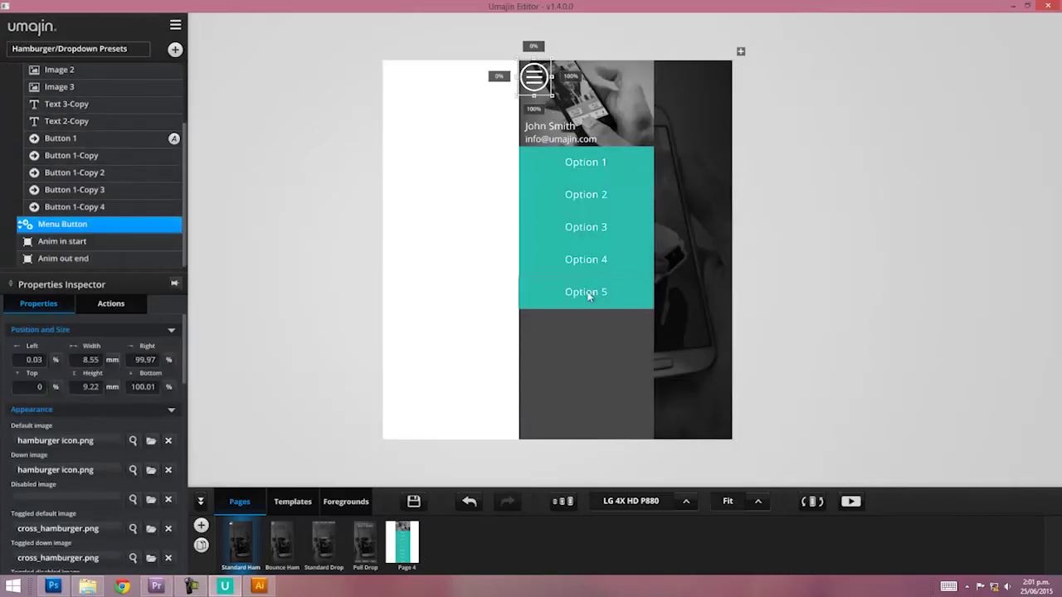
Duplicate the Option 2 to Option 5 menu buttons together and place the copies directly below Option 5
shift+click(586, 259)
shift+click(587, 230)
shift+click(590, 199)
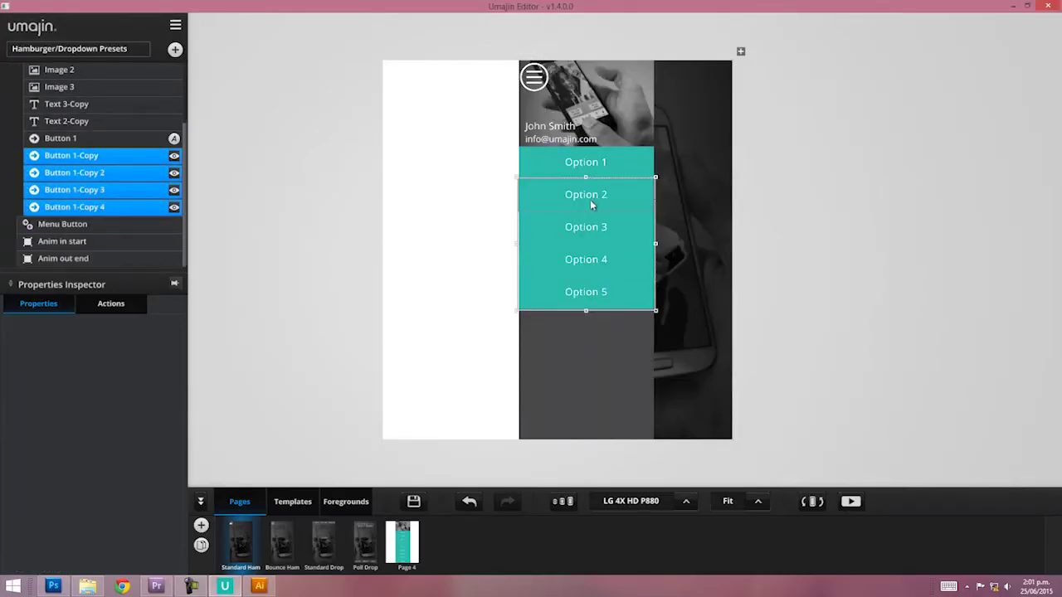
drag(589, 201, 592, 331)
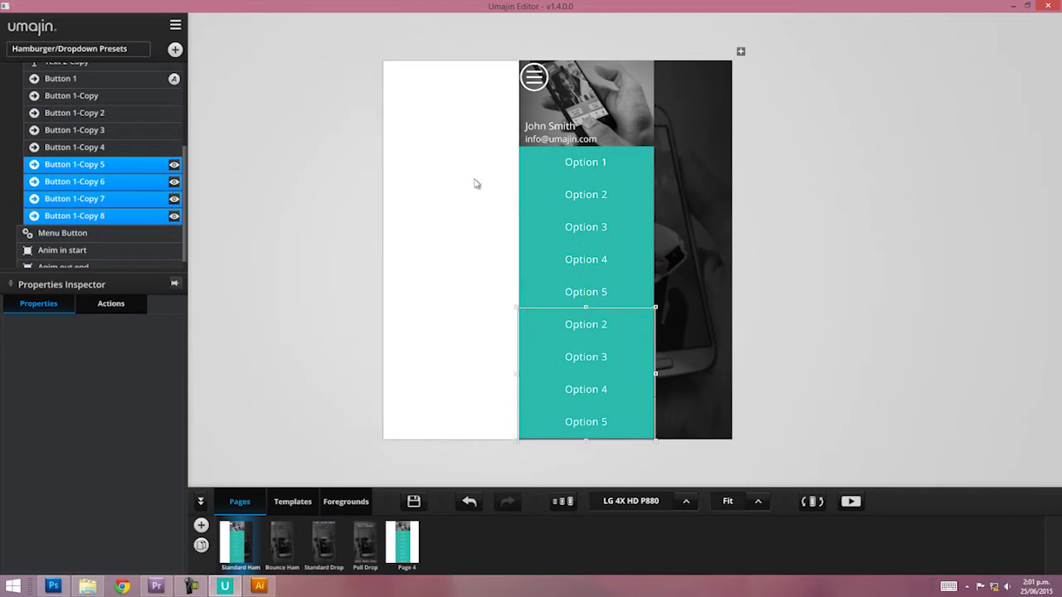
click(467, 239)
Preview the Standard Ham page, open and close the hamburger menu, and return to editing
click(847, 500)
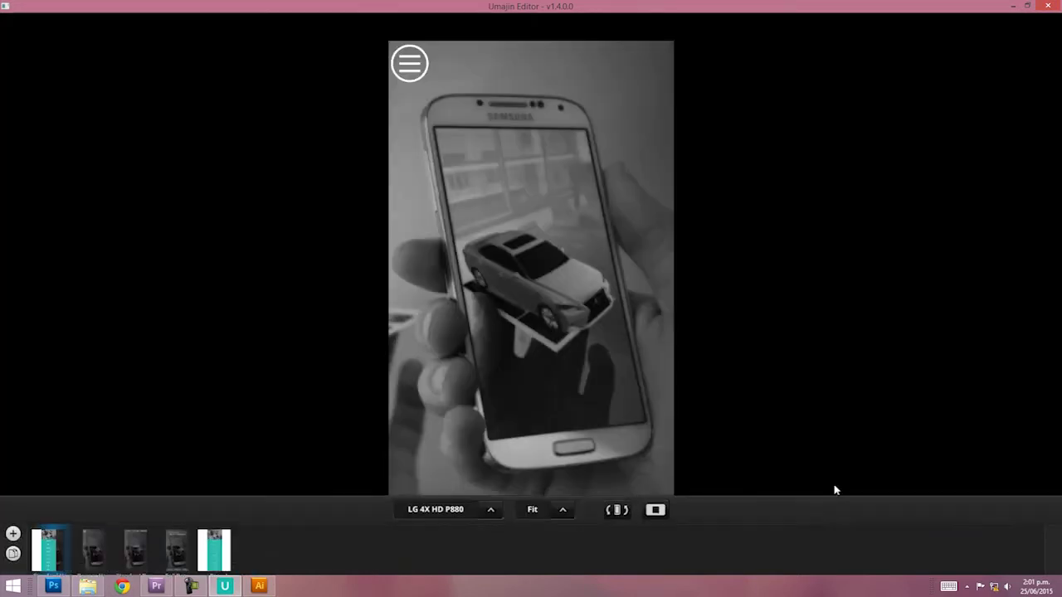
click(404, 68)
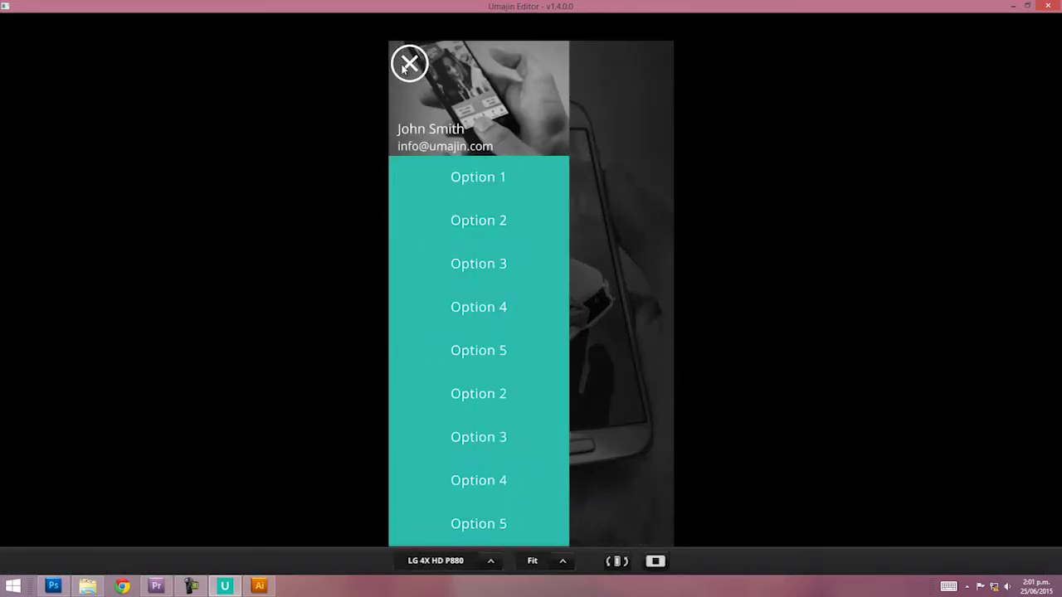
click(407, 66)
click(655, 557)
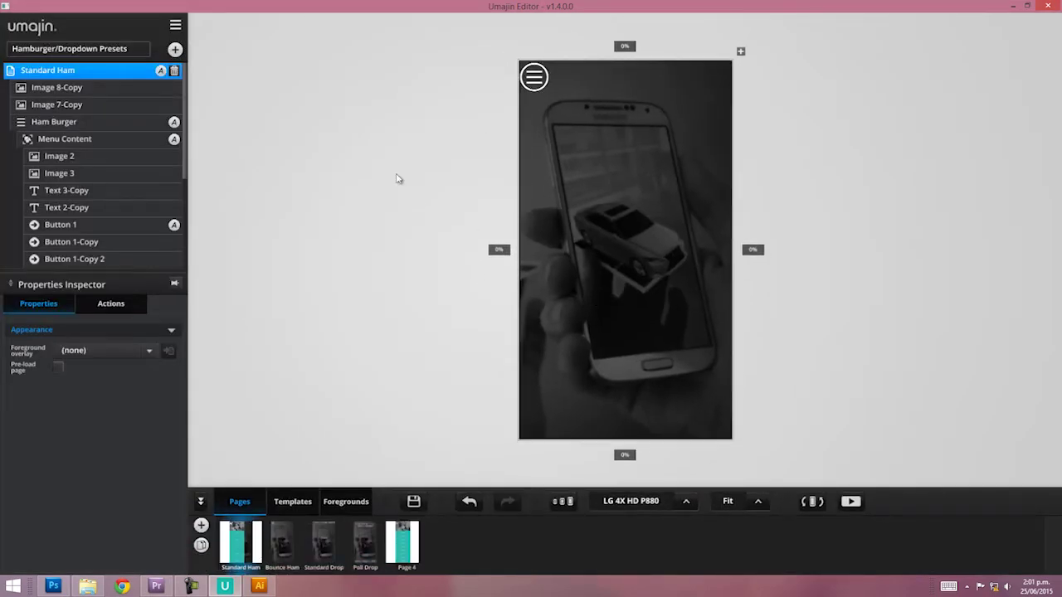
Add a Show page action on press to the original Option 5 button and choose its target page and animation
scroll(157, 173, down, 3)
click(83, 236)
scroll(83, 240, down, 1)
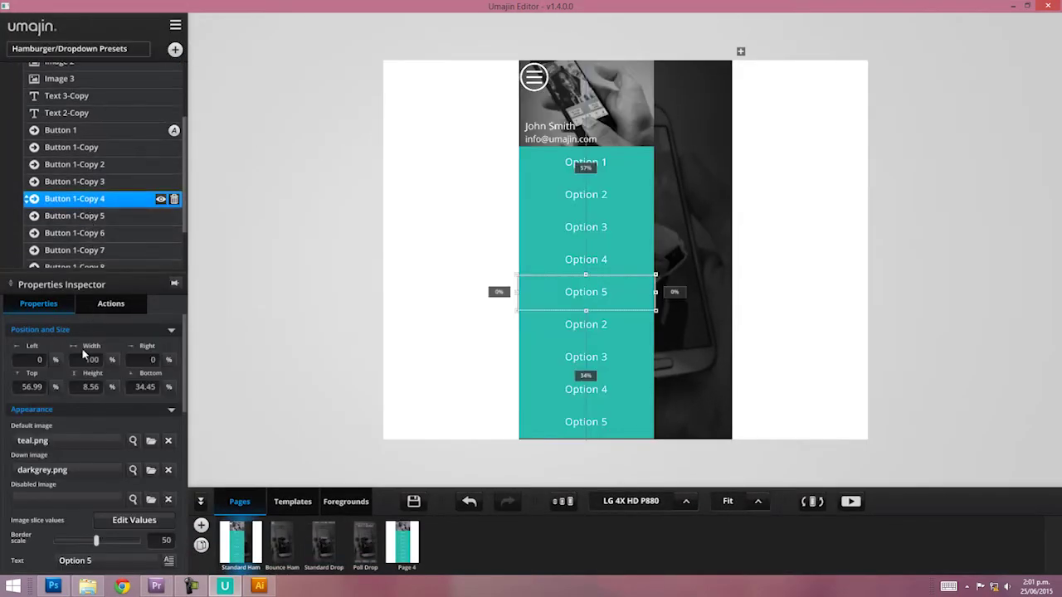
click(110, 305)
click(163, 334)
double_click(160, 137)
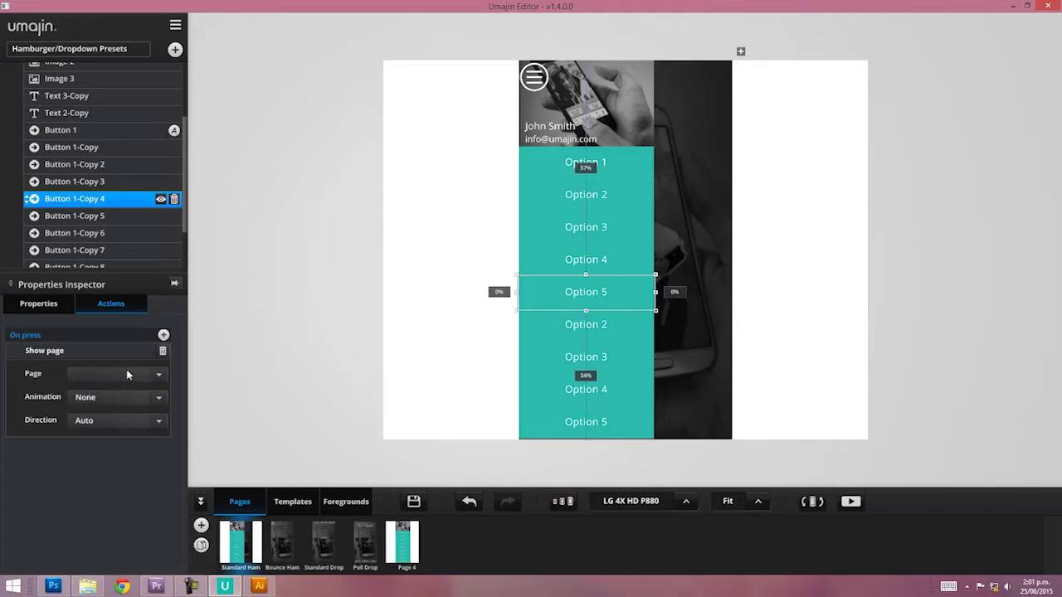
click(122, 374)
click(99, 406)
click(106, 399)
click(103, 446)
Preview the page and test the page change from the original Option 5 button in the hamburger menu
click(850, 501)
click(410, 64)
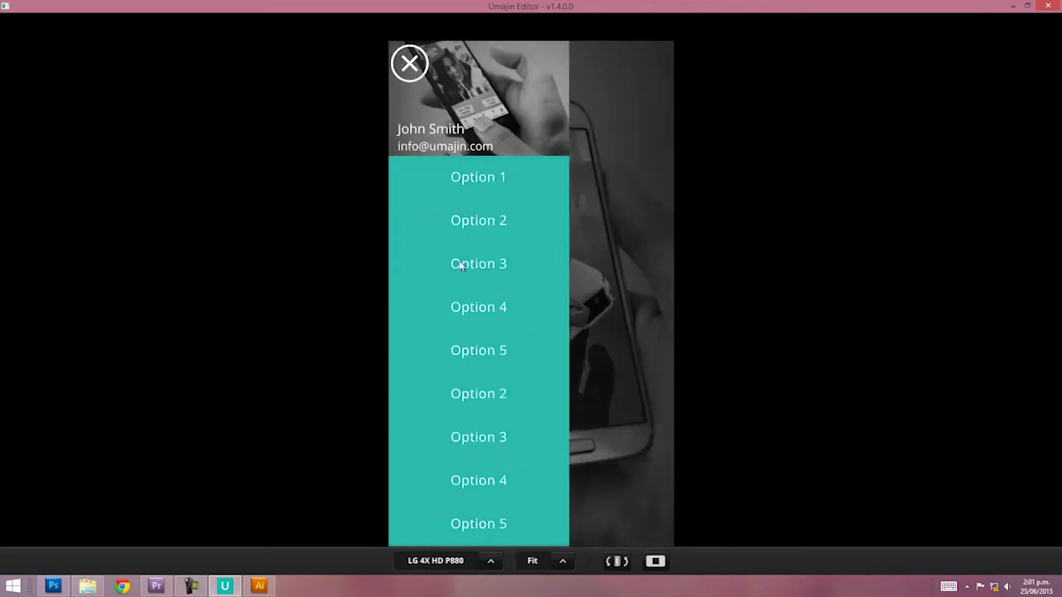
click(496, 352)
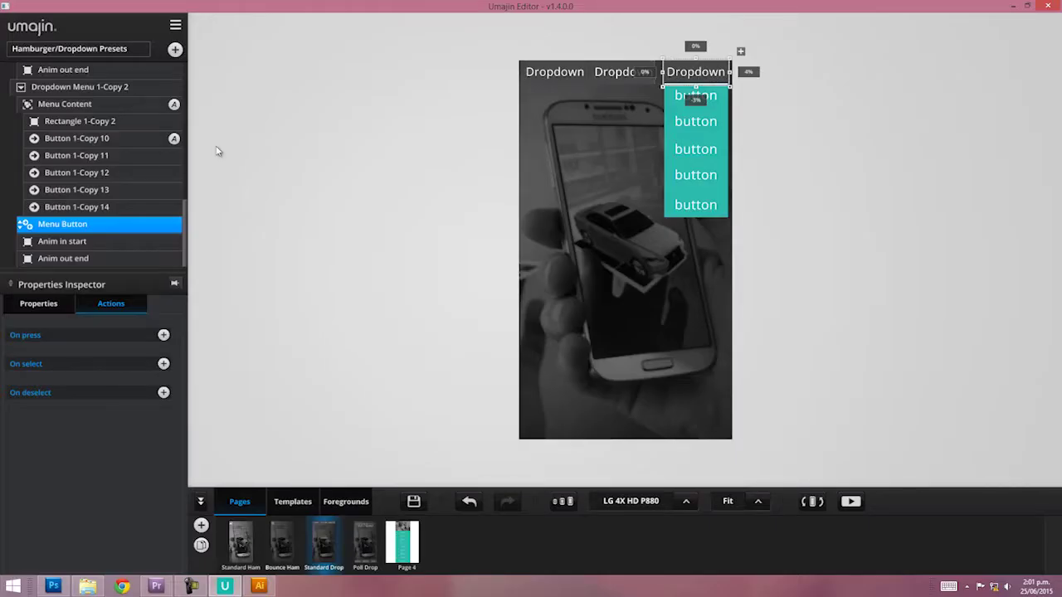
Move the third dropdown's Anim in start marker above its menu button on the Standard Drop page and preview that dropdown
click(62, 241)
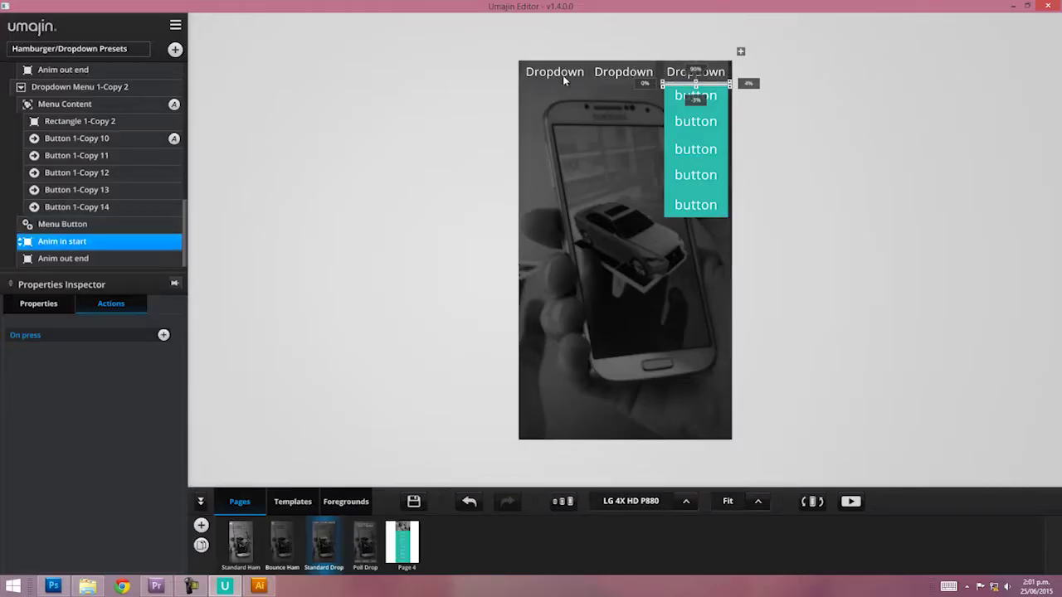
drag(695, 90, 710, 38)
click(112, 264)
click(850, 501)
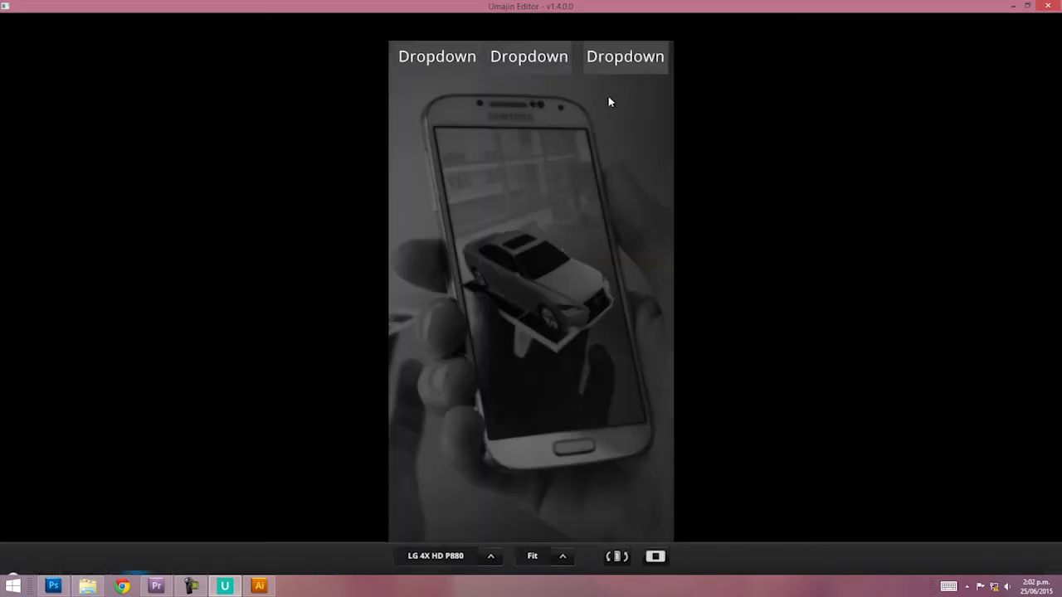
click(620, 59)
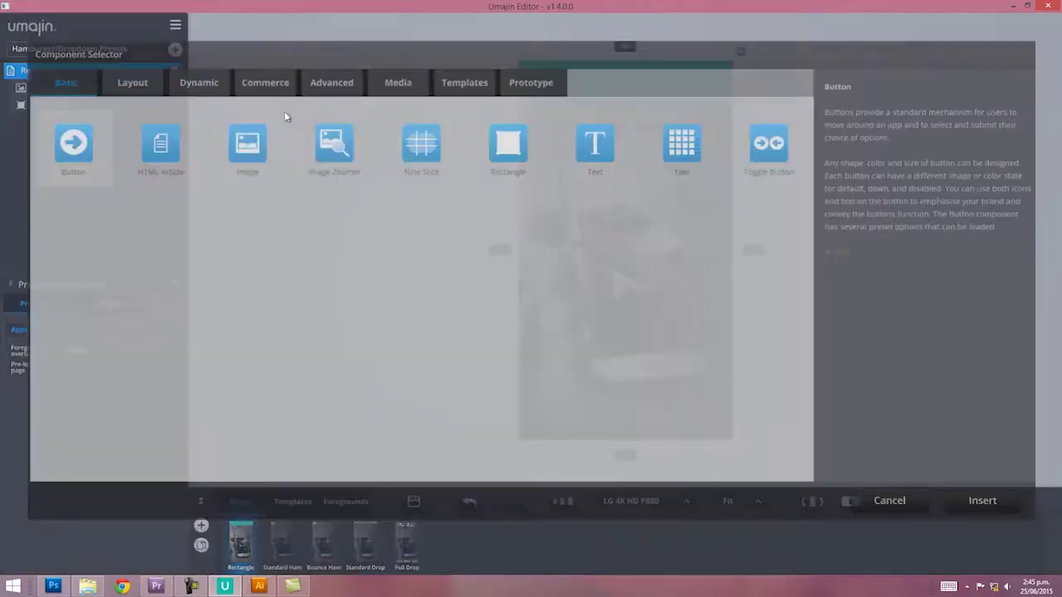
Insert a new rectangle and size it to fill the full page width from below the teal header to the page's lower edge
click(506, 147)
click(981, 500)
drag(656, 258, 631, 144)
drag(690, 172, 733, 441)
Fill the new rectangle with black (#000000) and lower its opacity to make it a semi-transparent overlay
click(166, 433)
click(64, 268)
click(178, 420)
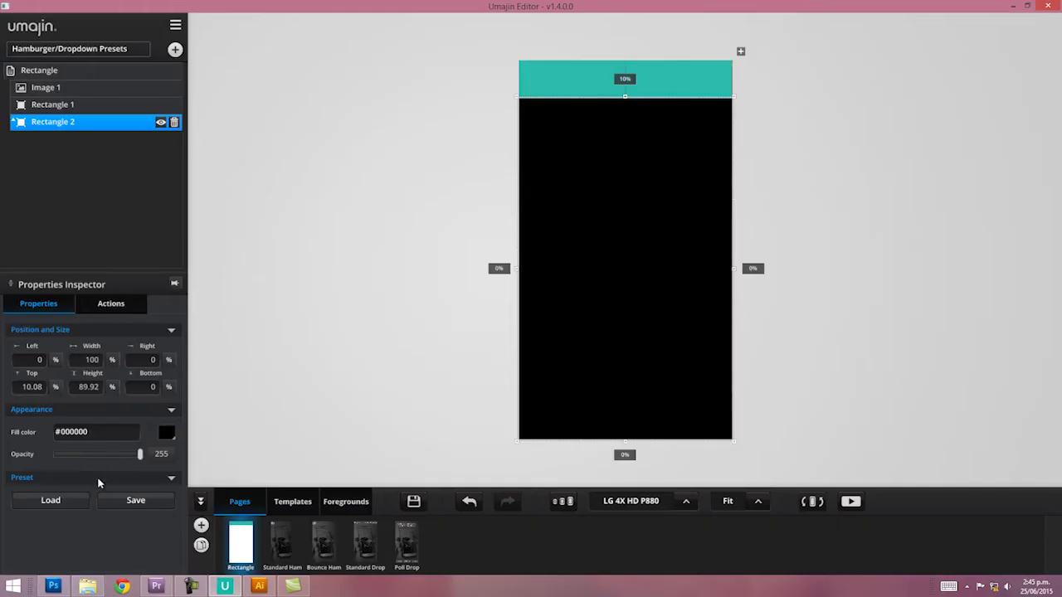
drag(140, 453, 92, 464)
click(308, 324)
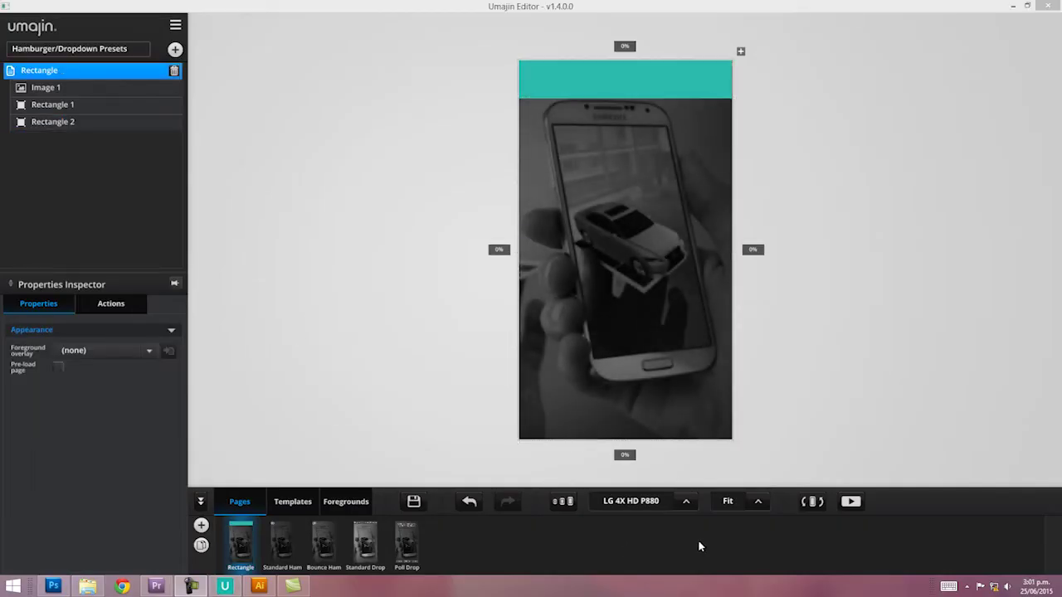
Delete the teal header rectangle and extend the dark overlay rectangle up to the page's upper edge
click(563, 91)
key(Delete)
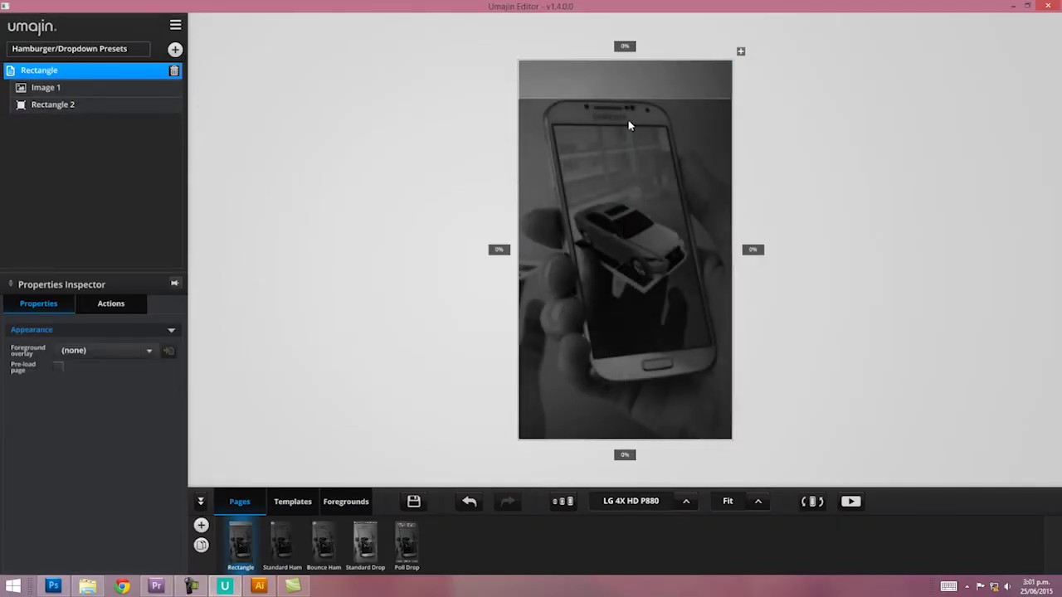
click(624, 103)
drag(625, 100, 627, 63)
Insert a Toggle Button on the Rectangle page and test switching it in the preview
click(175, 49)
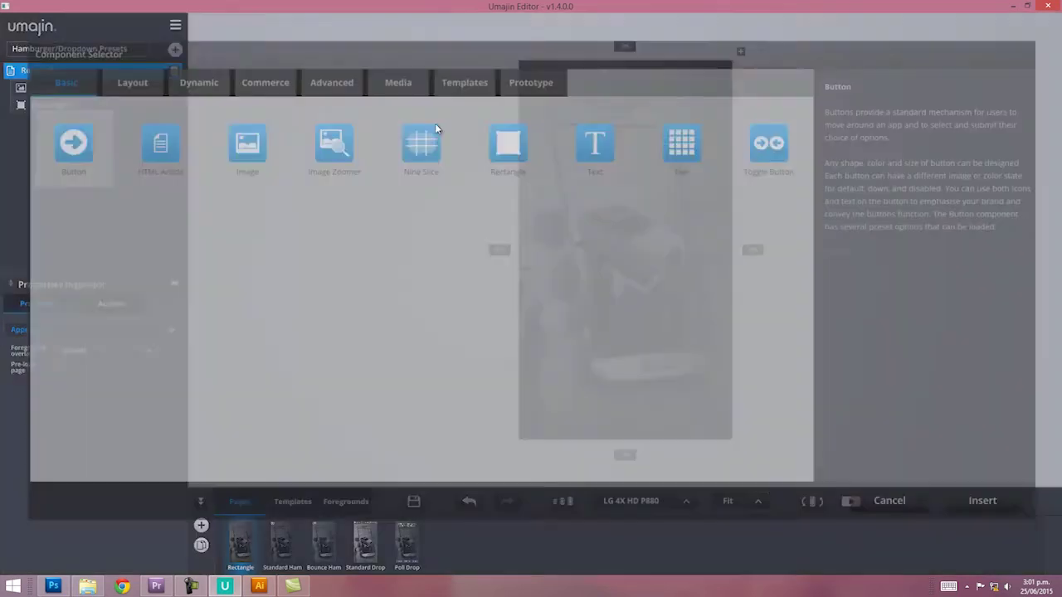
double_click(758, 155)
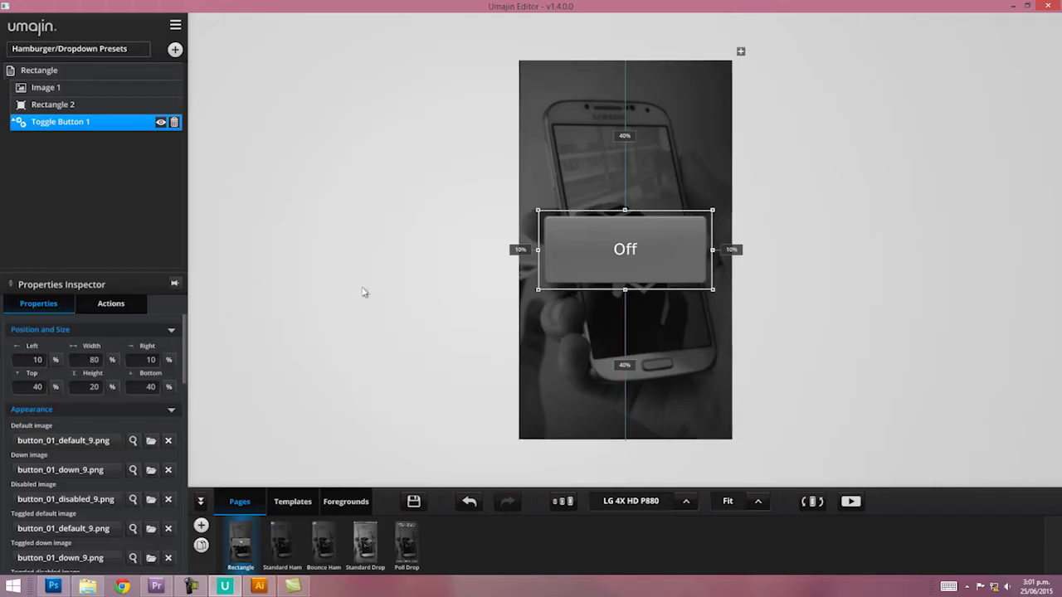
click(851, 503)
click(535, 332)
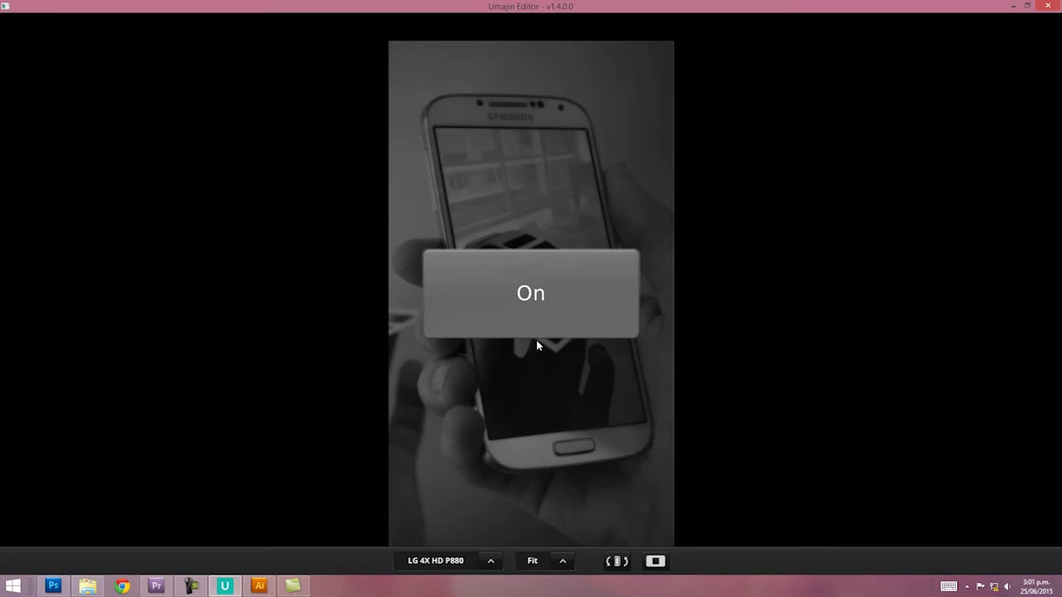
click(655, 561)
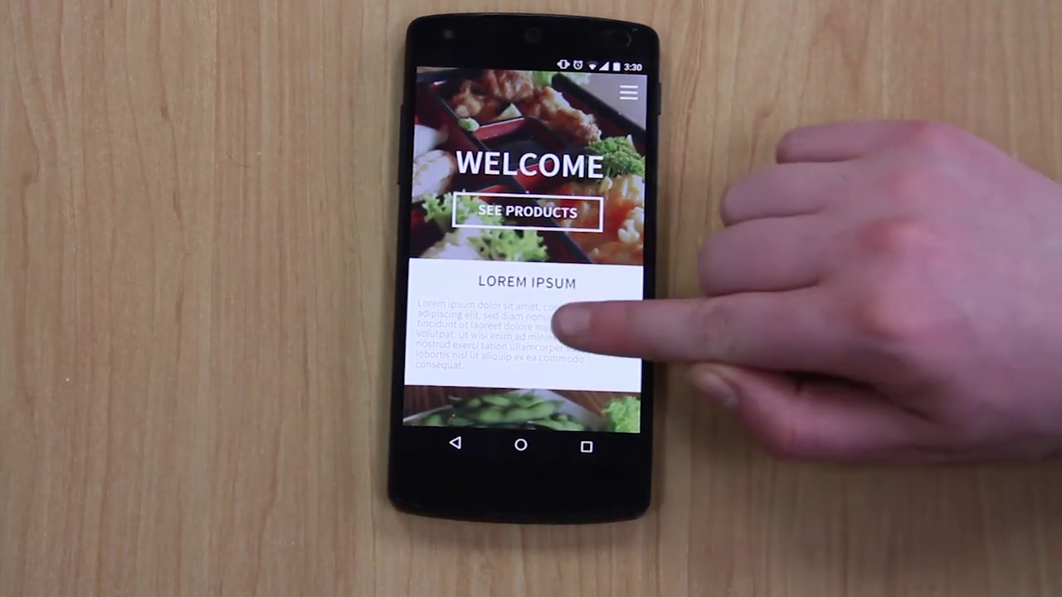
scroll(569, 289, down, 5)
scroll(581, 331, down, 5)
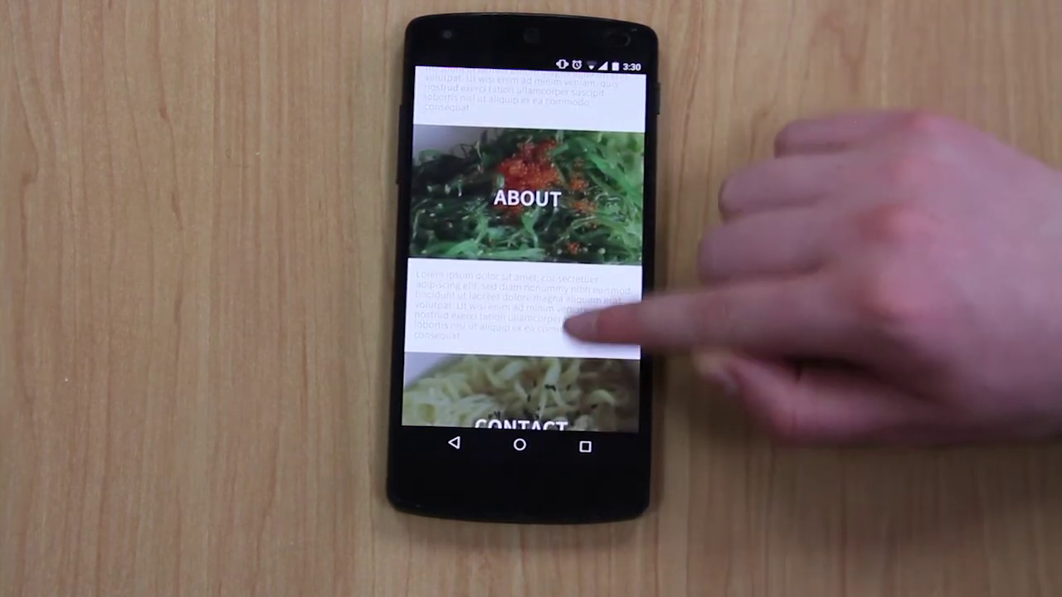
scroll(577, 249, down, 5)
scroll(539, 265, down, 3)
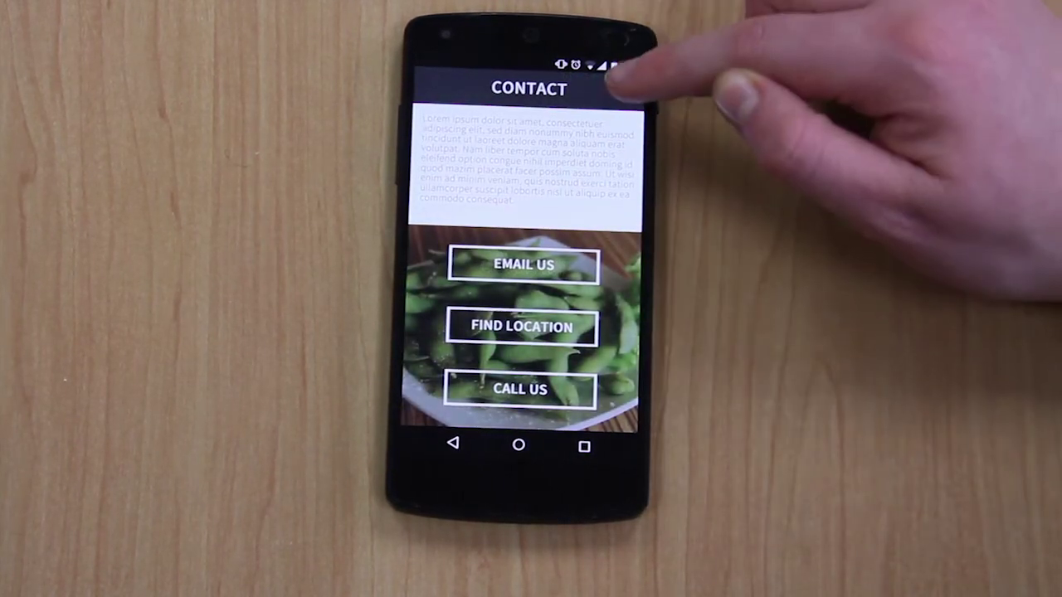
click(628, 90)
click(622, 93)
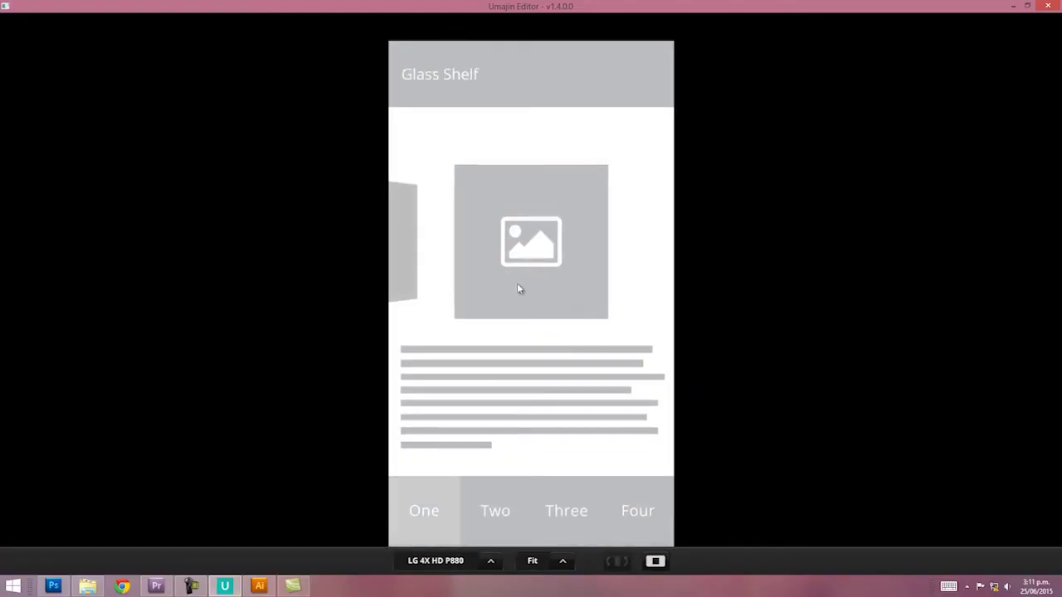
Try out the Glass Shelf, Carousel and Feed List prototype pages in the preview, then stop the preview
drag(519, 289, 575, 301)
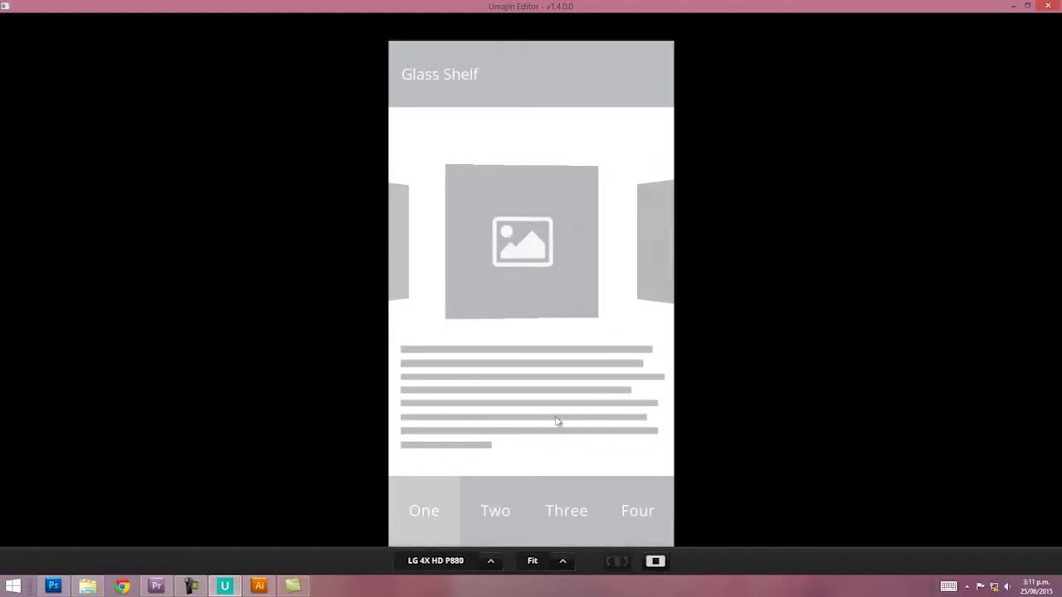
drag(557, 422, 534, 429)
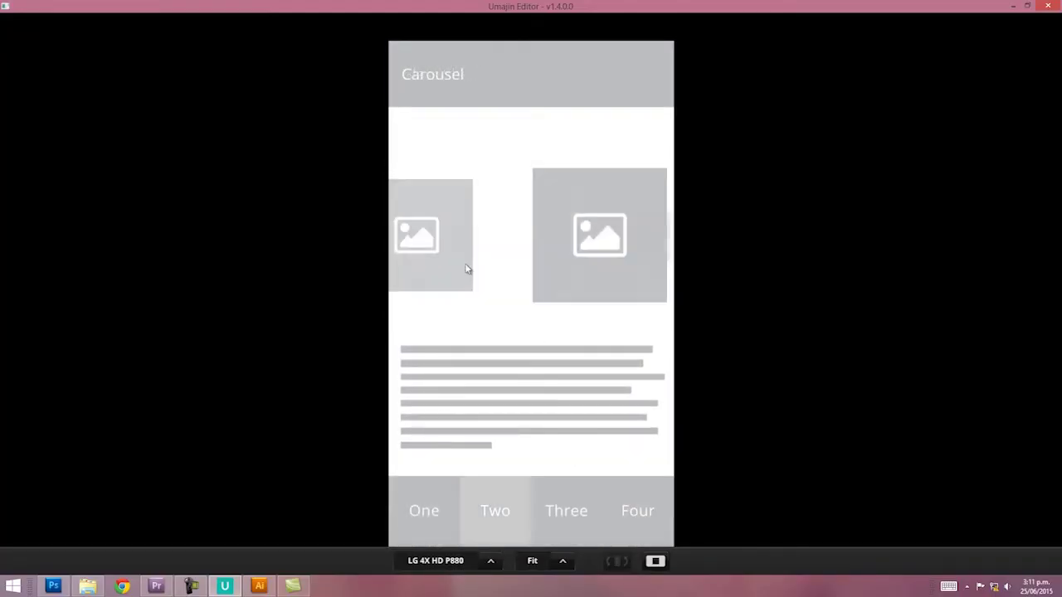
click(583, 488)
click(647, 516)
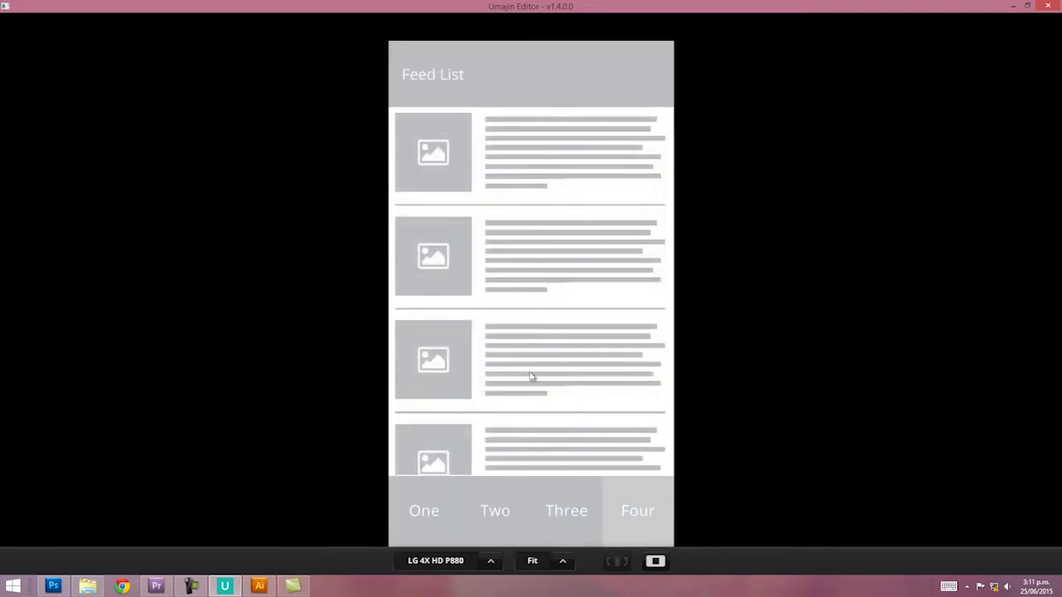
drag(533, 379, 550, 254)
click(655, 561)
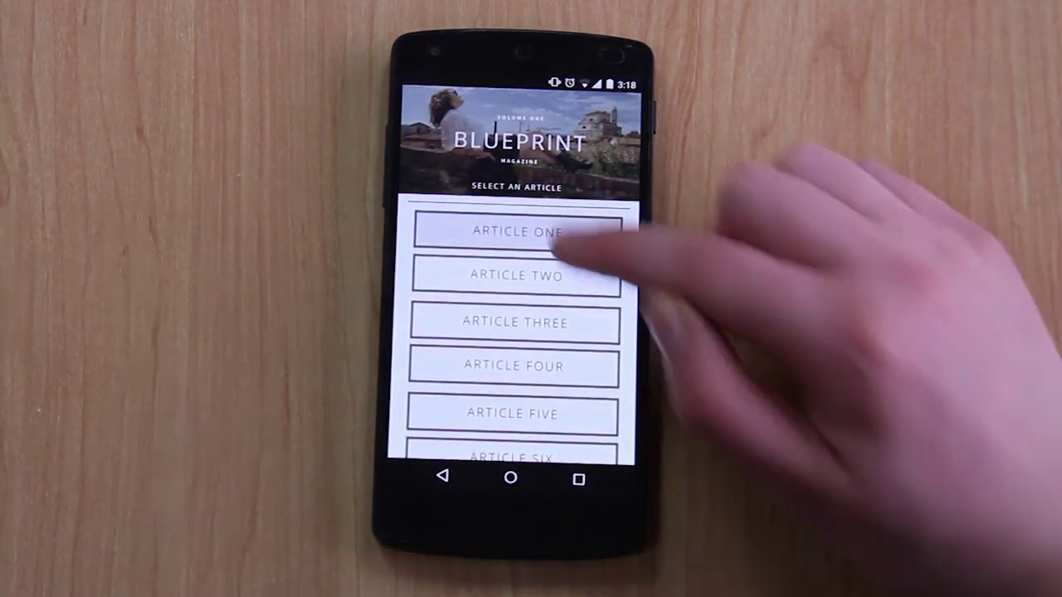
click(572, 233)
click(415, 95)
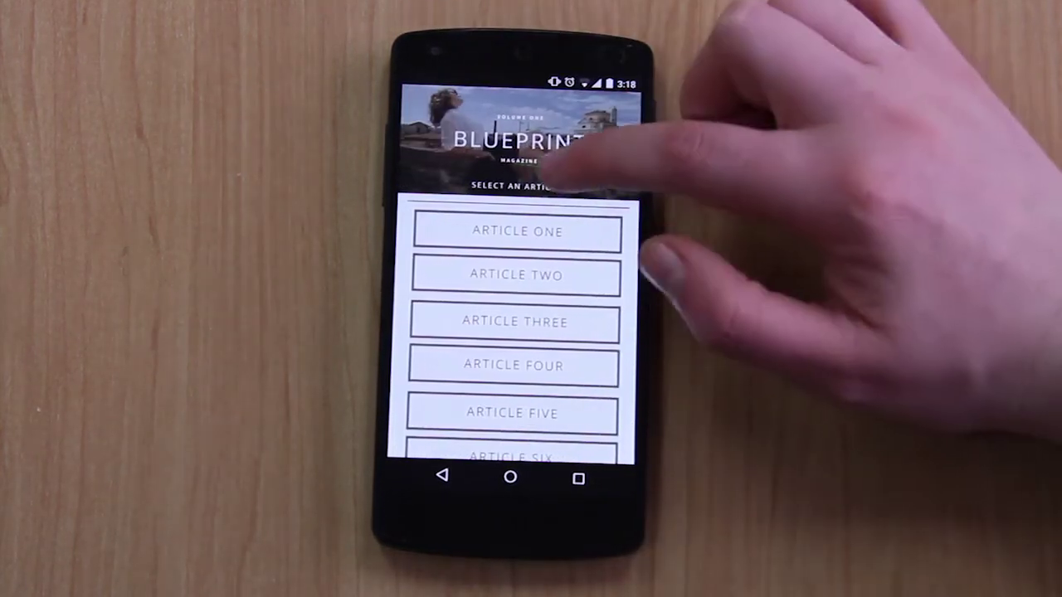
scroll(514, 290, down, 2)
click(547, 388)
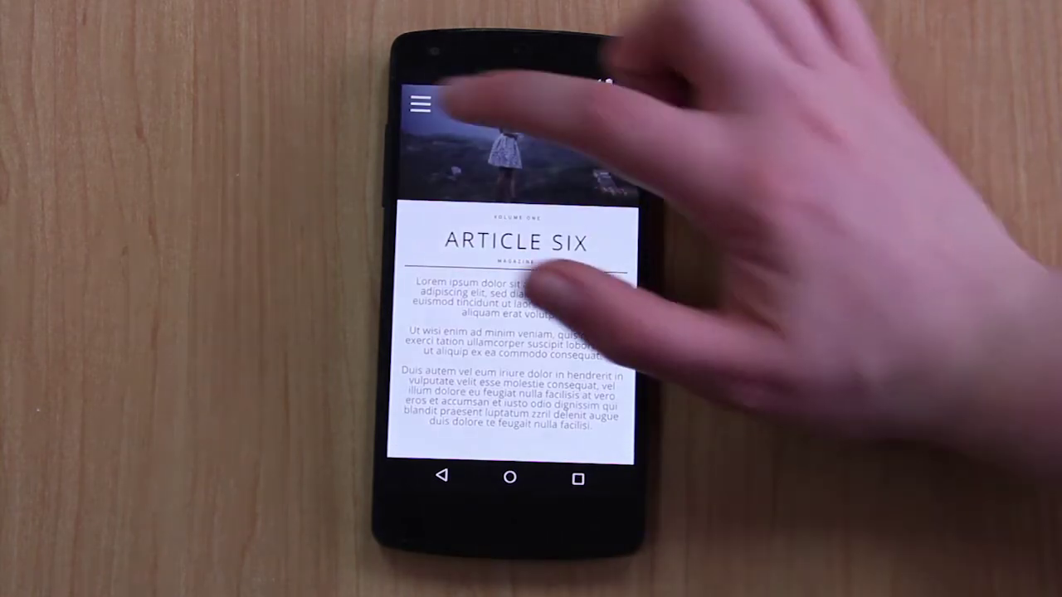
click(417, 102)
scroll(580, 158, up, 3)
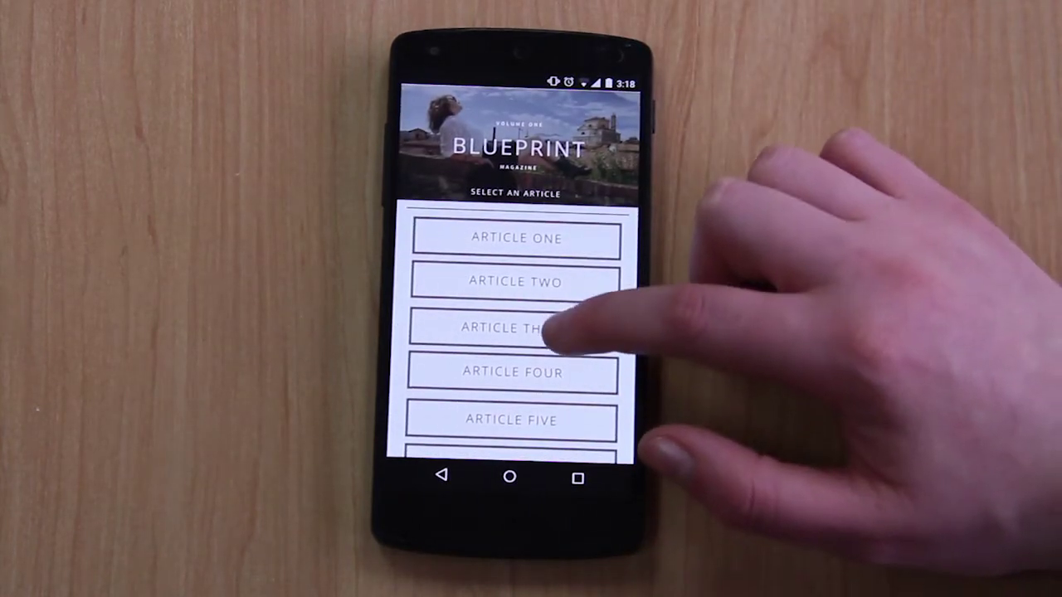
click(564, 325)
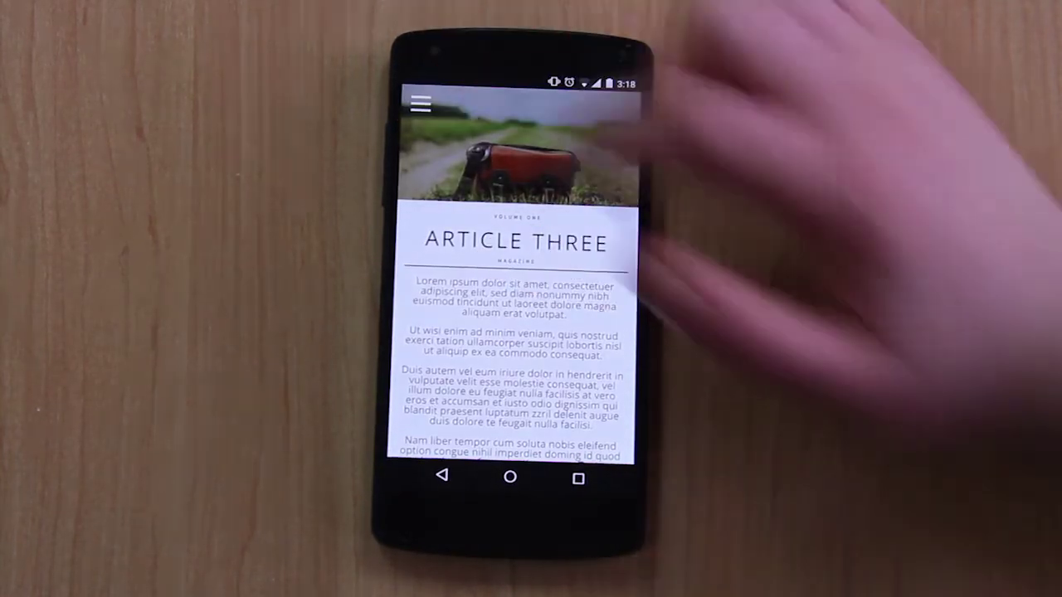
click(420, 102)
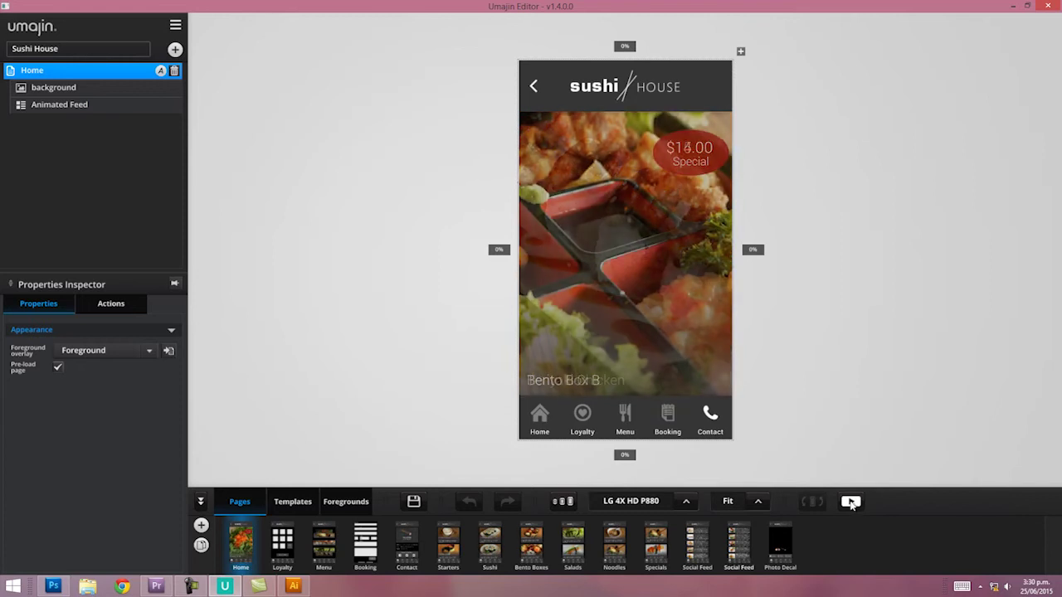
Preview the Sushi House app and try its Loyalty, Menu and Contact pages through the bottom navigation
click(850, 502)
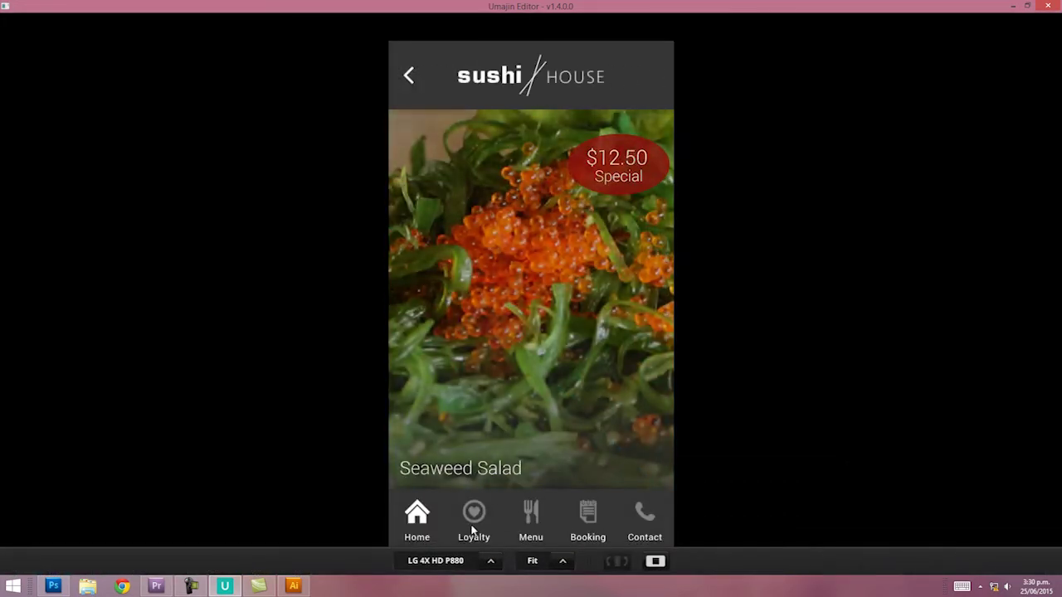
click(473, 523)
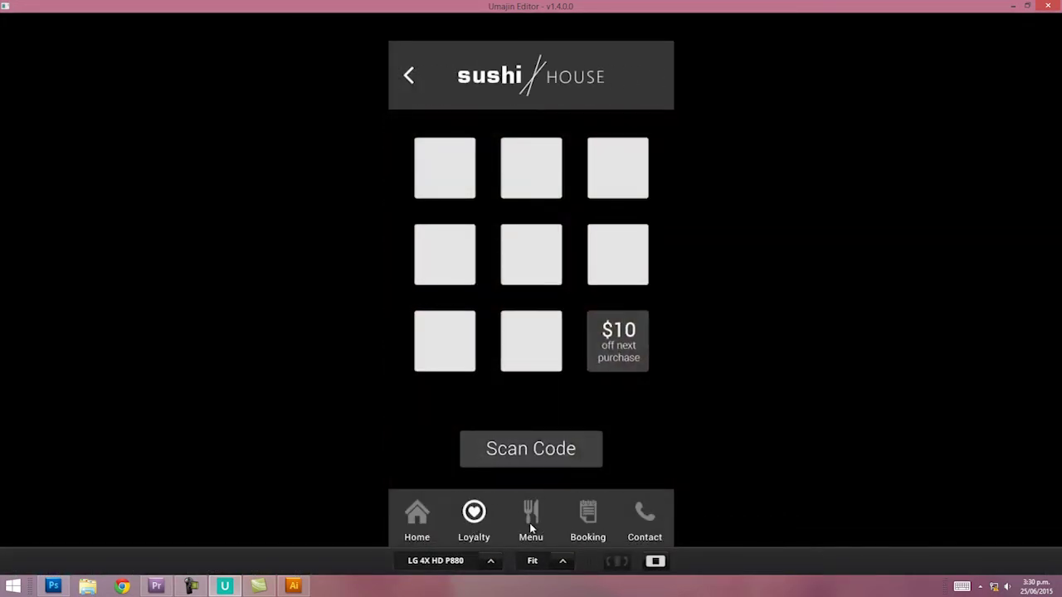
click(530, 523)
click(644, 519)
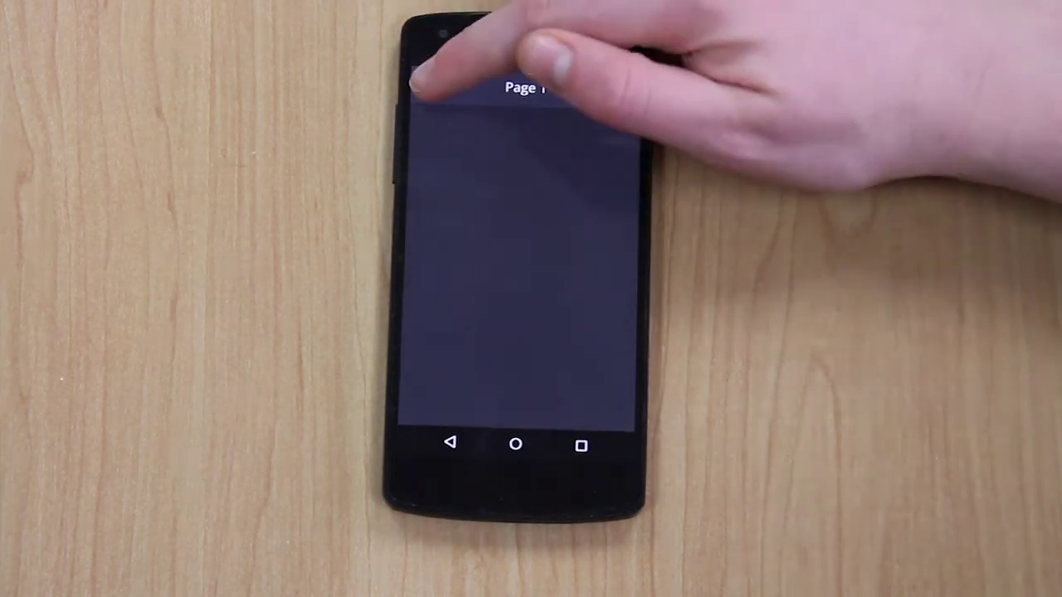
click(430, 87)
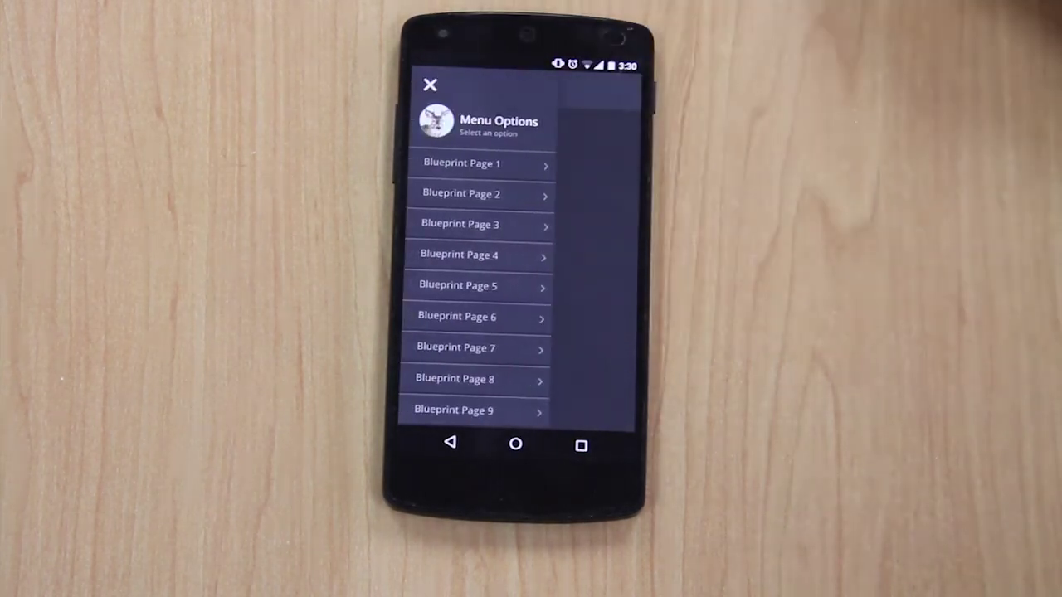
click(430, 85)
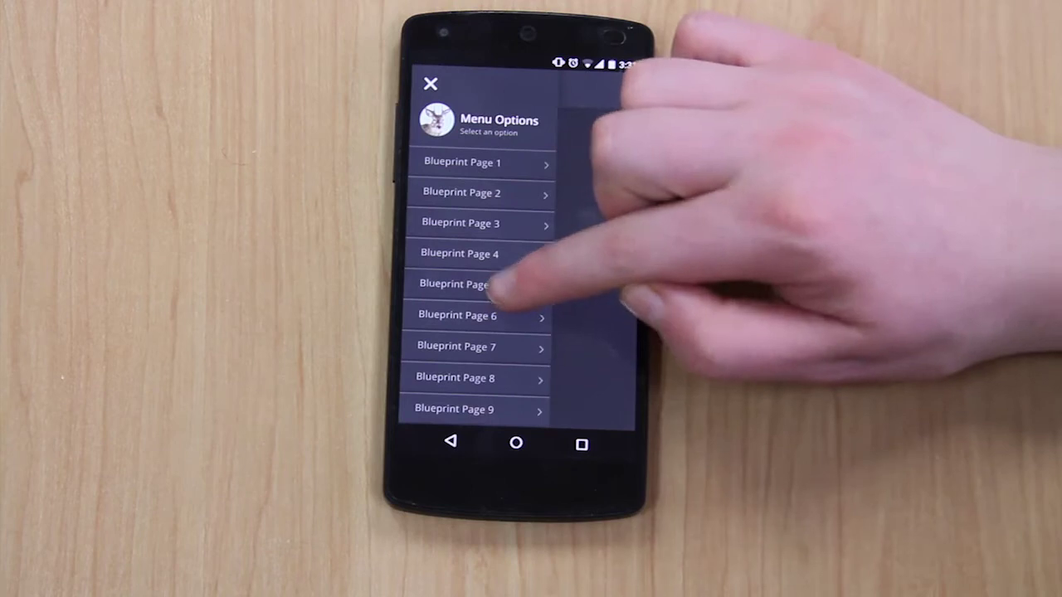
click(508, 280)
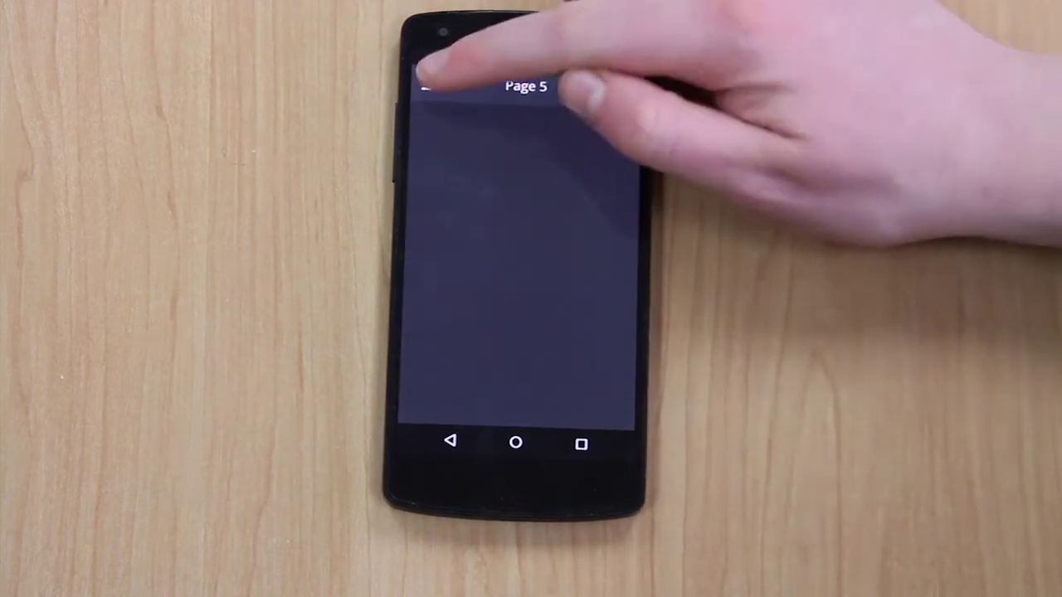
click(430, 85)
click(513, 218)
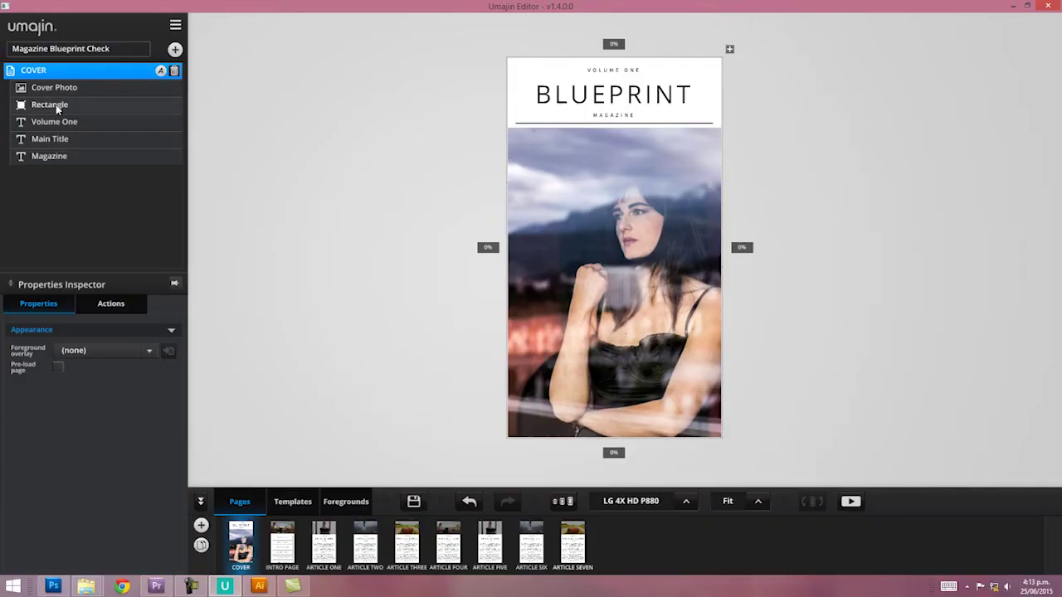
Rename the Rectangle layer on the COVER page as Divider
double_click(71, 106)
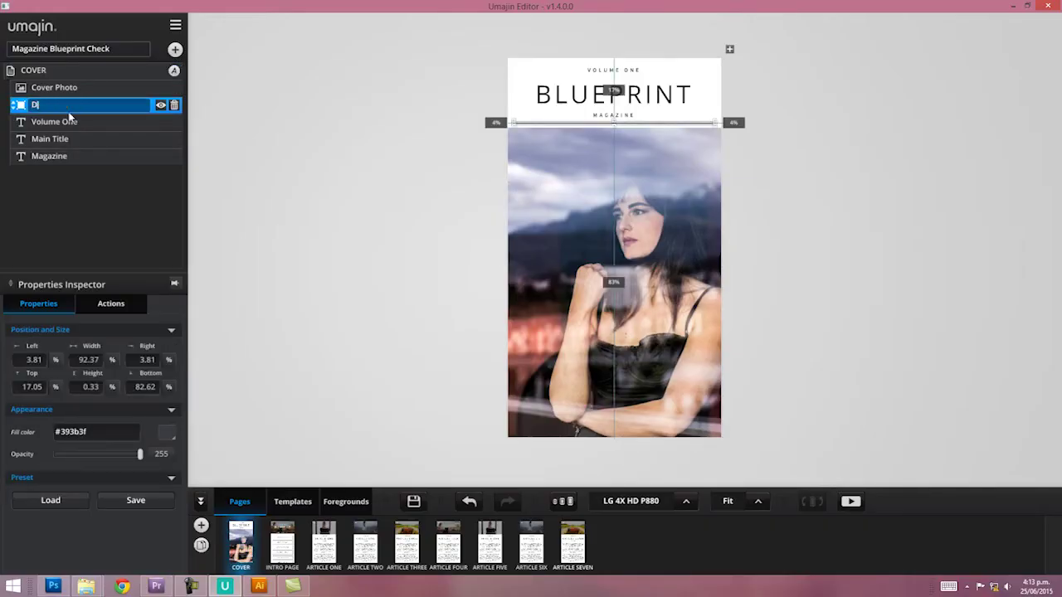
key(Return)
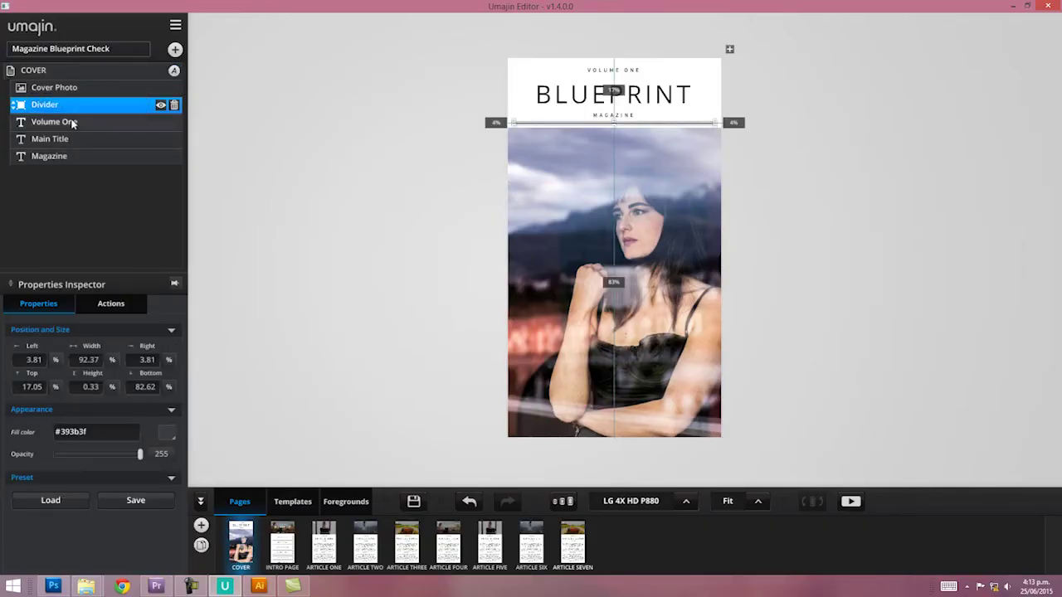
Copy the Article One to Article Four buttons from the INTRO PAGE onto a new page twice, stacking the second set below the first
click(282, 543)
click(614, 206)
shift+click(612, 249)
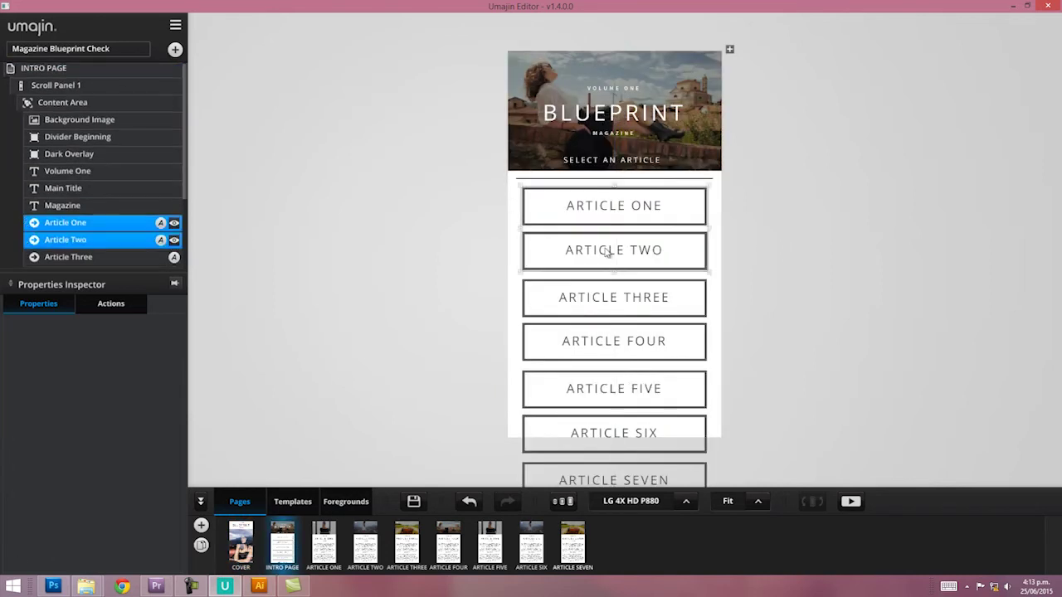
shift+click(614, 297)
shift+click(620, 345)
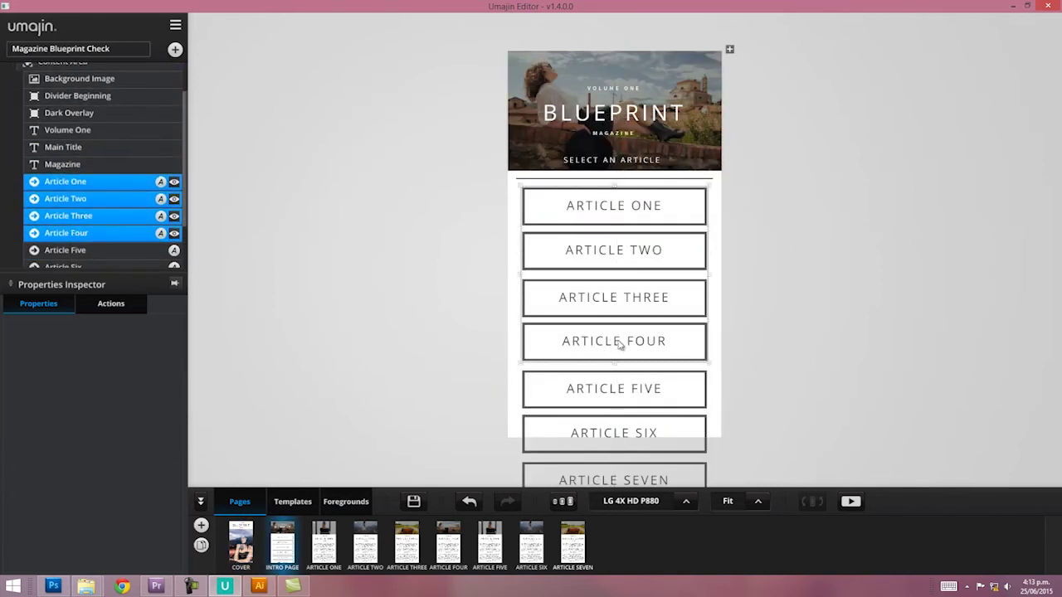
click(201, 525)
key(ctrl+v)
drag(625, 257, 629, 118)
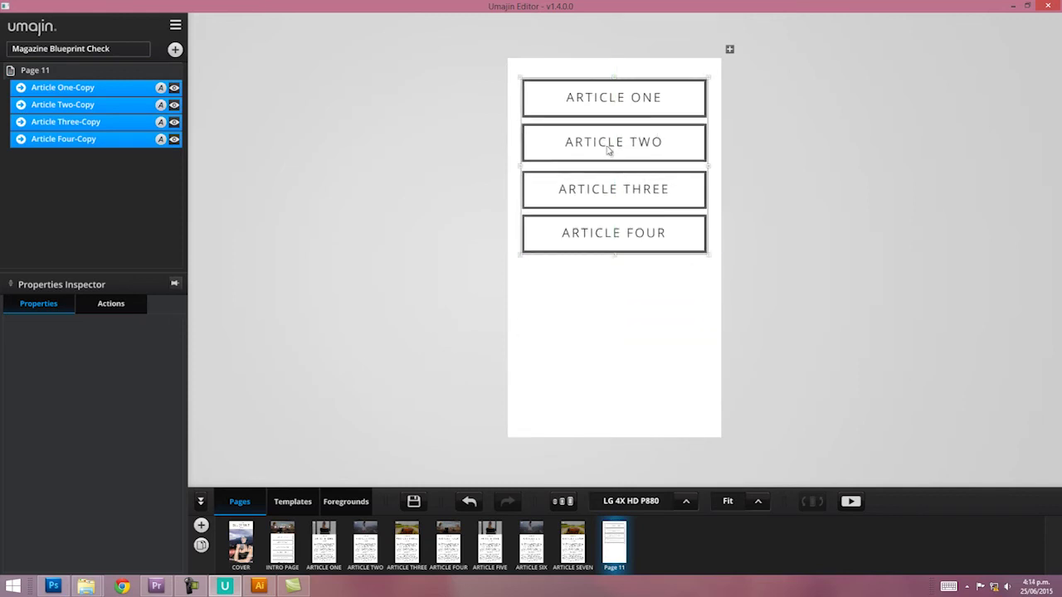
key(ctrl+v)
drag(604, 238, 607, 332)
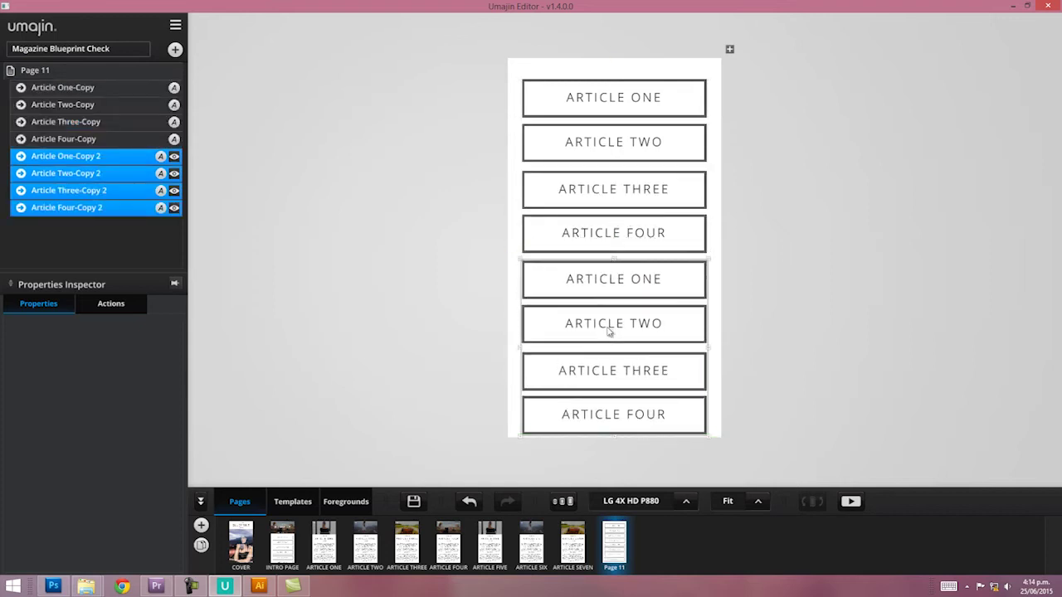
Group all eight article buttons on the new page and ungroup them again
shift+click(597, 232)
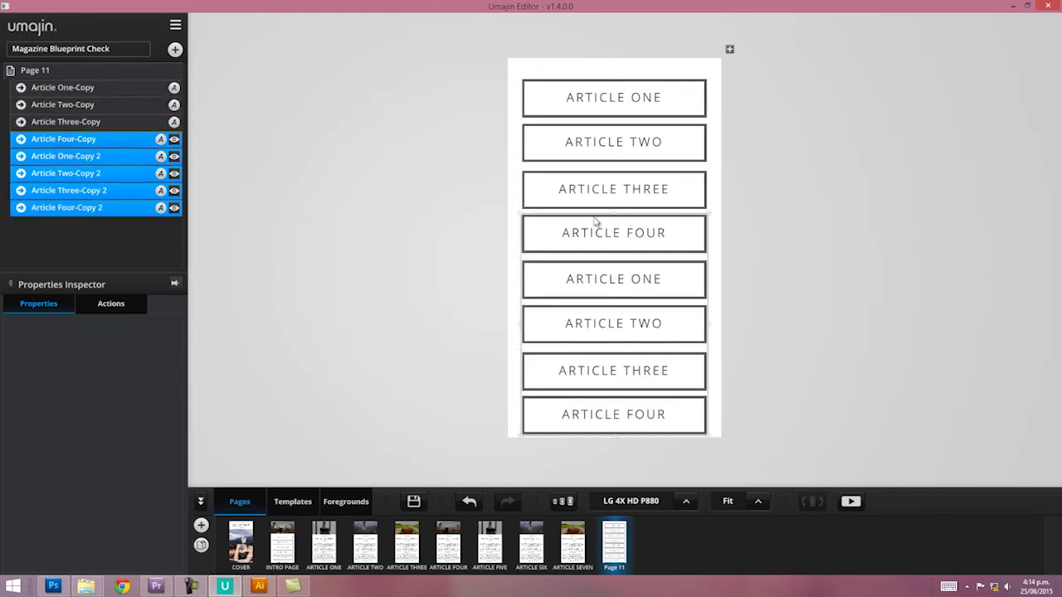
shift+click(604, 189)
shift+click(609, 143)
shift+click(608, 97)
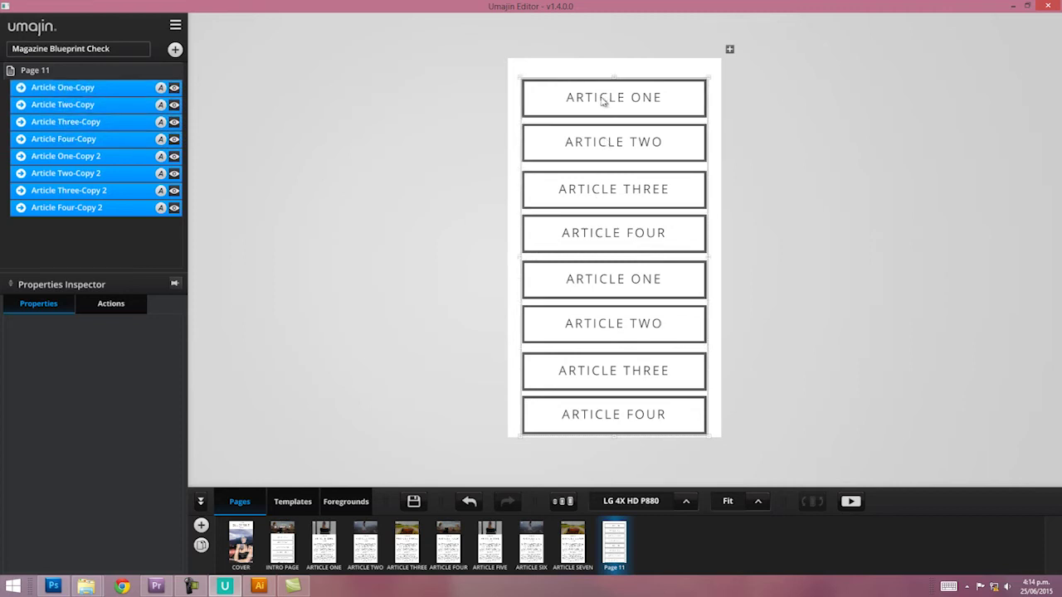
key(ctrl+g)
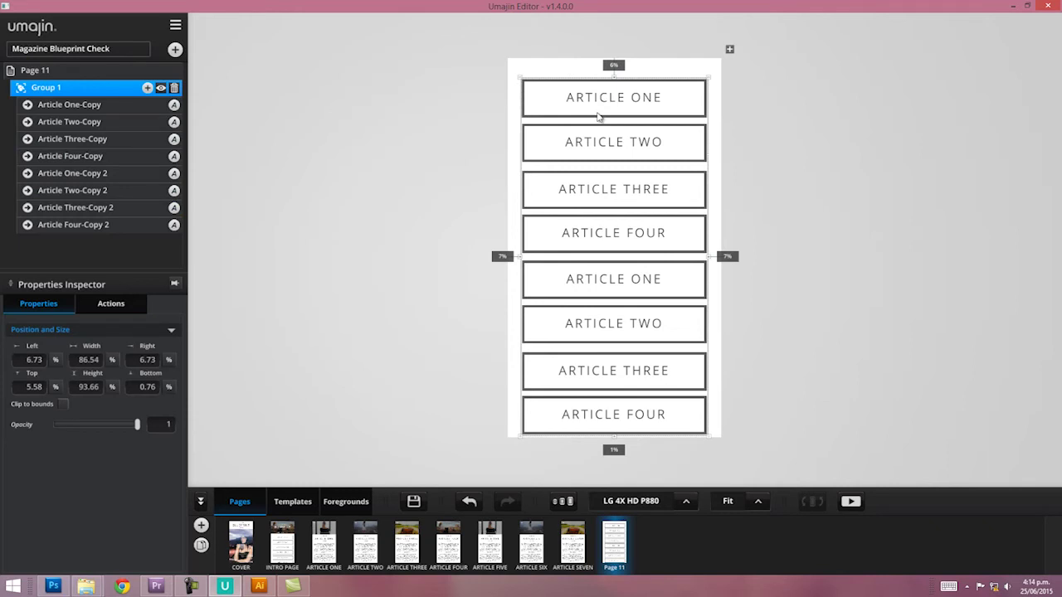
key(ctrl+shift+g)
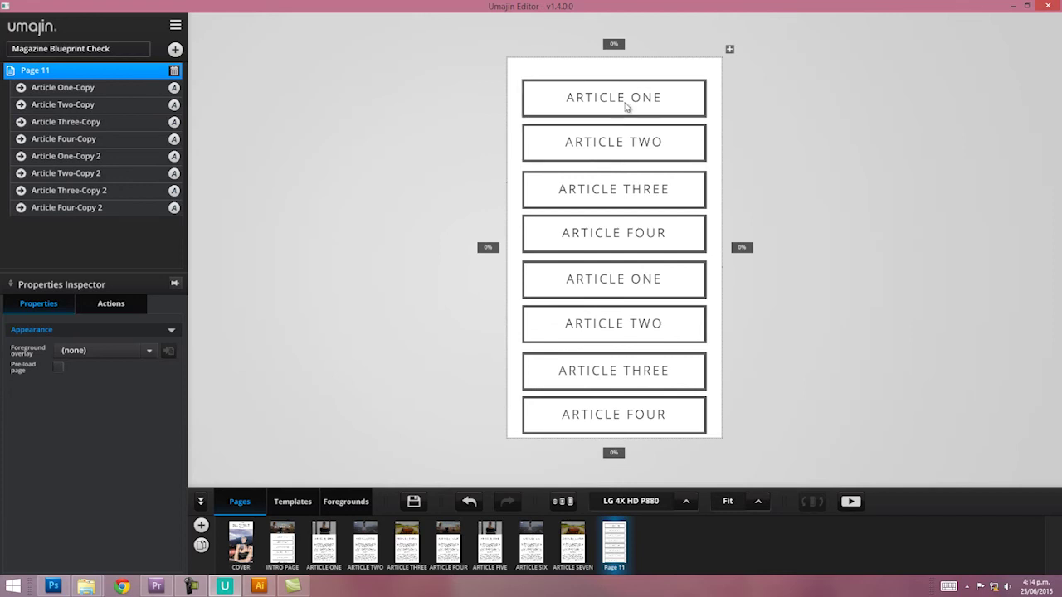
Hide the uppermost Article One button on the new page and make it visible again
click(627, 106)
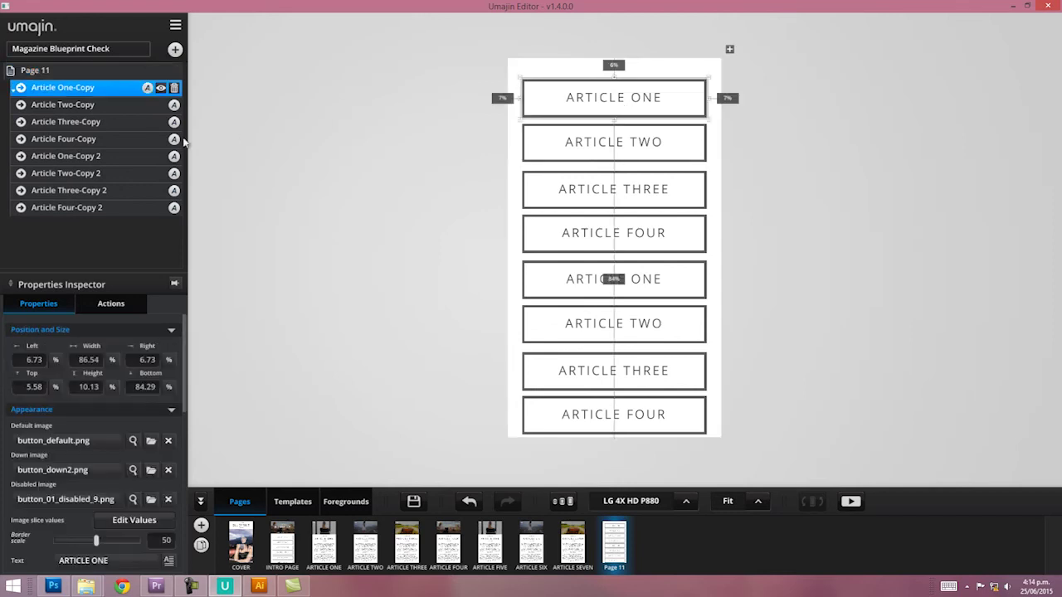
click(162, 88)
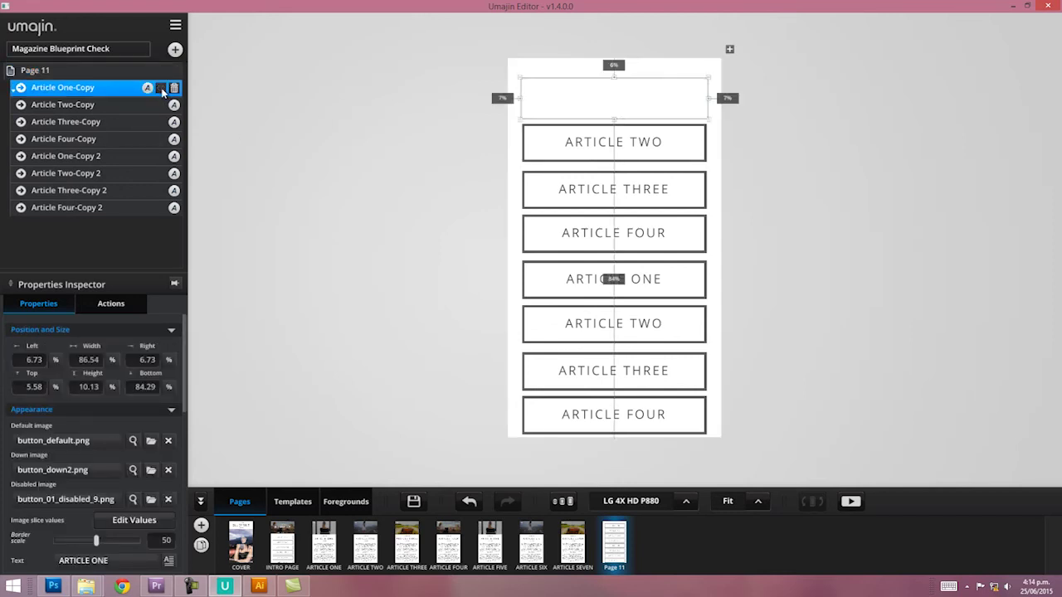
click(162, 88)
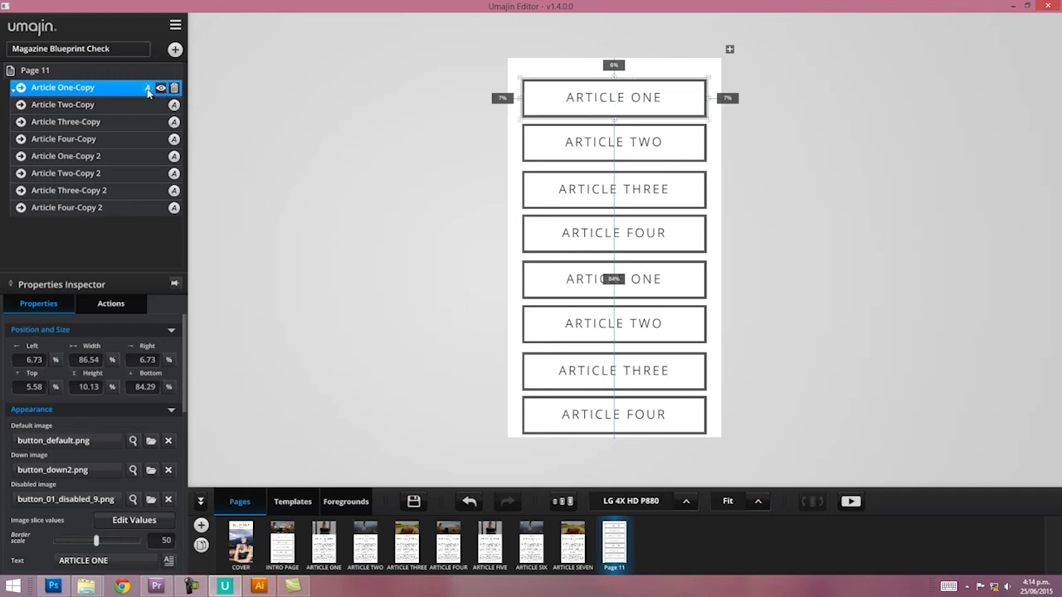
Check the press actions assigned to the first Article One, first Article Three and second Article One button copies
click(148, 87)
click(147, 121)
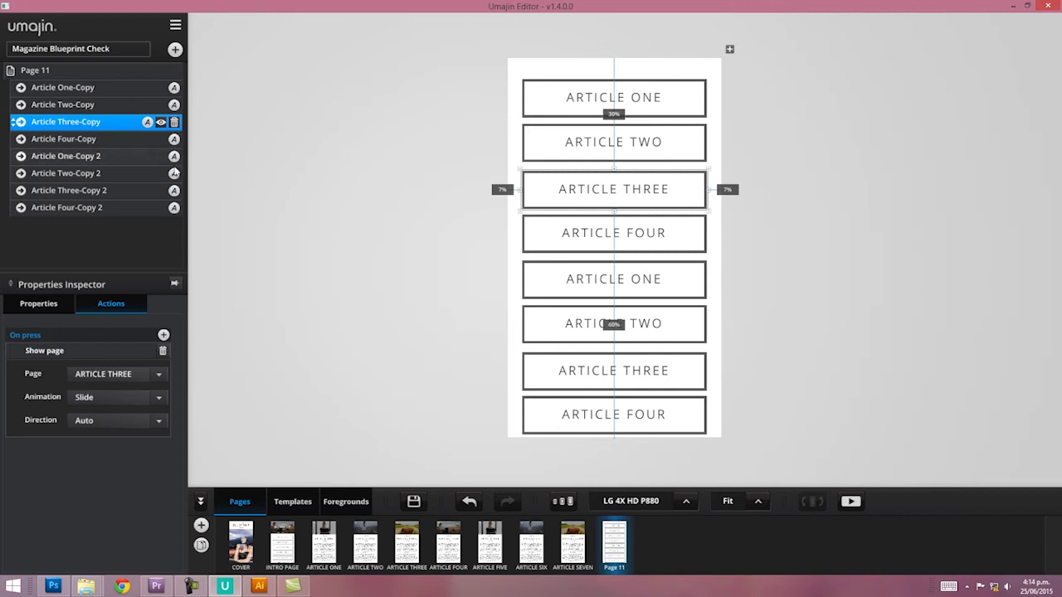
click(174, 158)
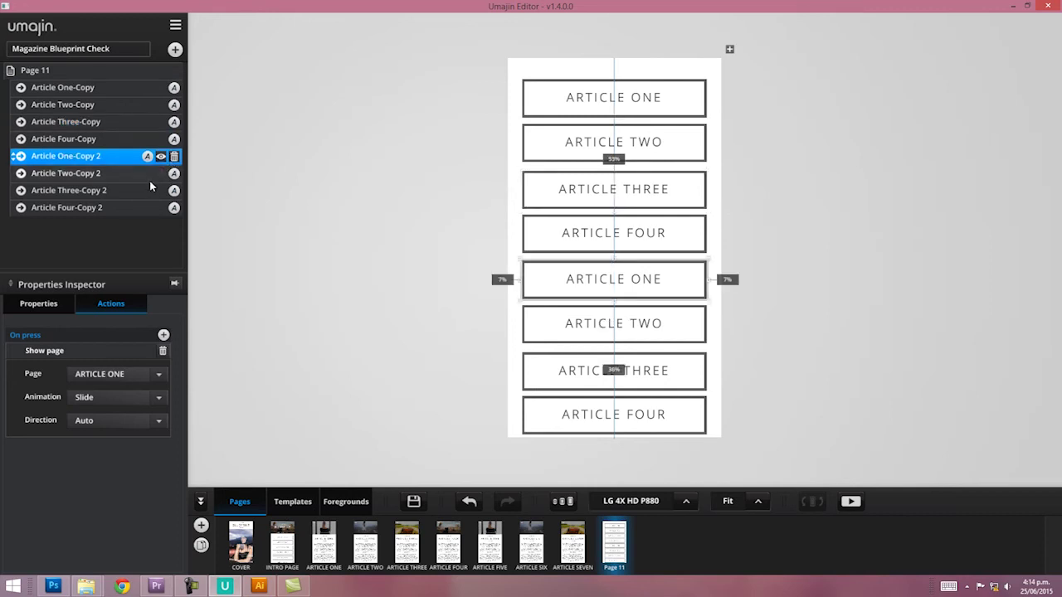
Create a text style from the Lorem Ipsum body text on the ARTICLE ONE page and name it New Paragraph Style
click(320, 545)
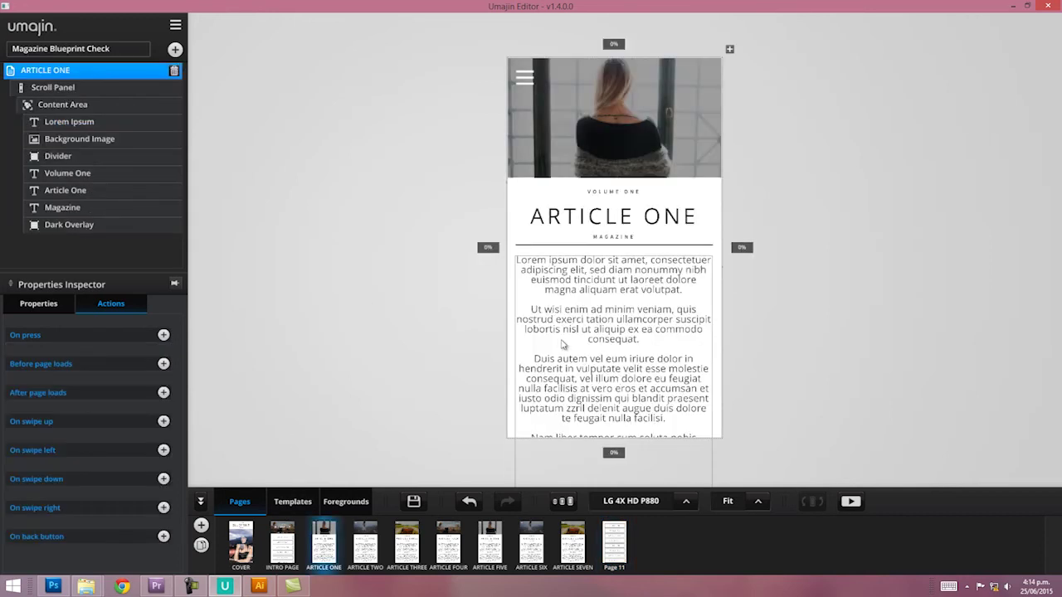
click(38, 303)
scroll(69, 495, down, 2)
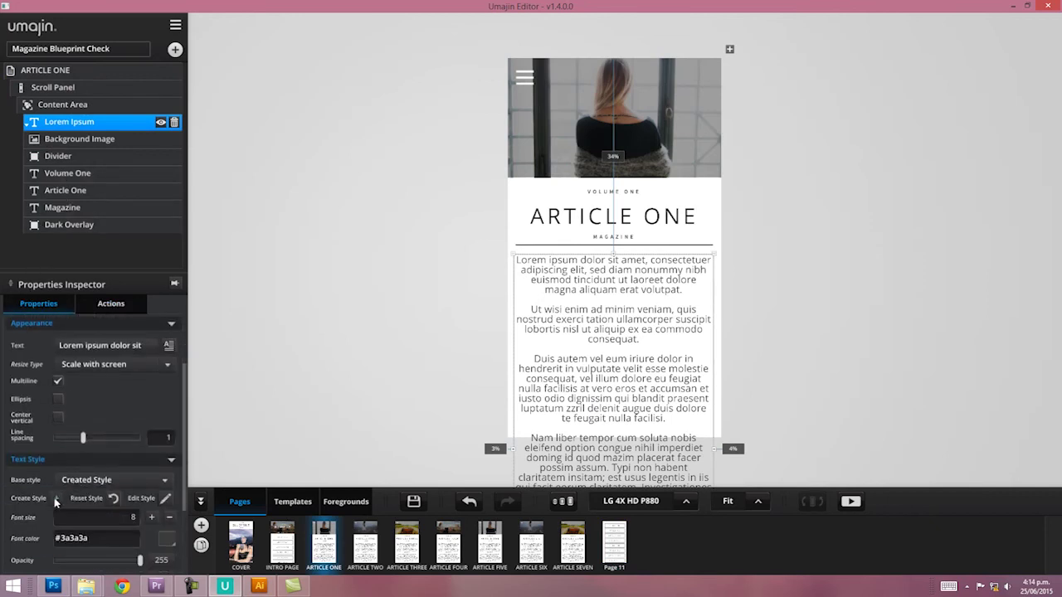
click(57, 498)
click(928, 297)
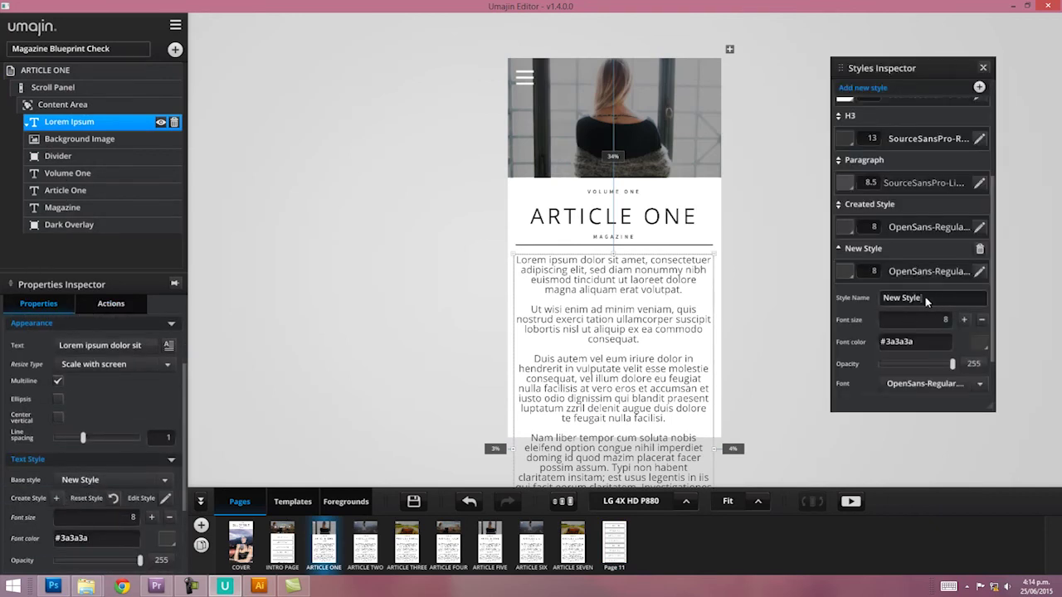
text(New Paragraph Style)
click(983, 67)
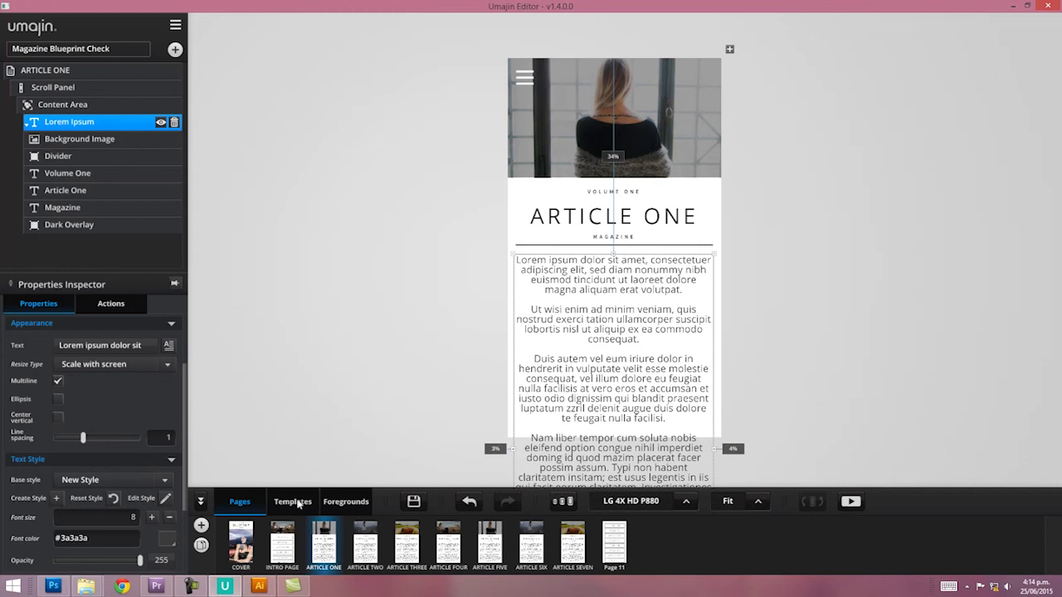
Preview the magazine from the COVER page, open Article Two, return to the article list and stop the preview
click(242, 539)
click(851, 501)
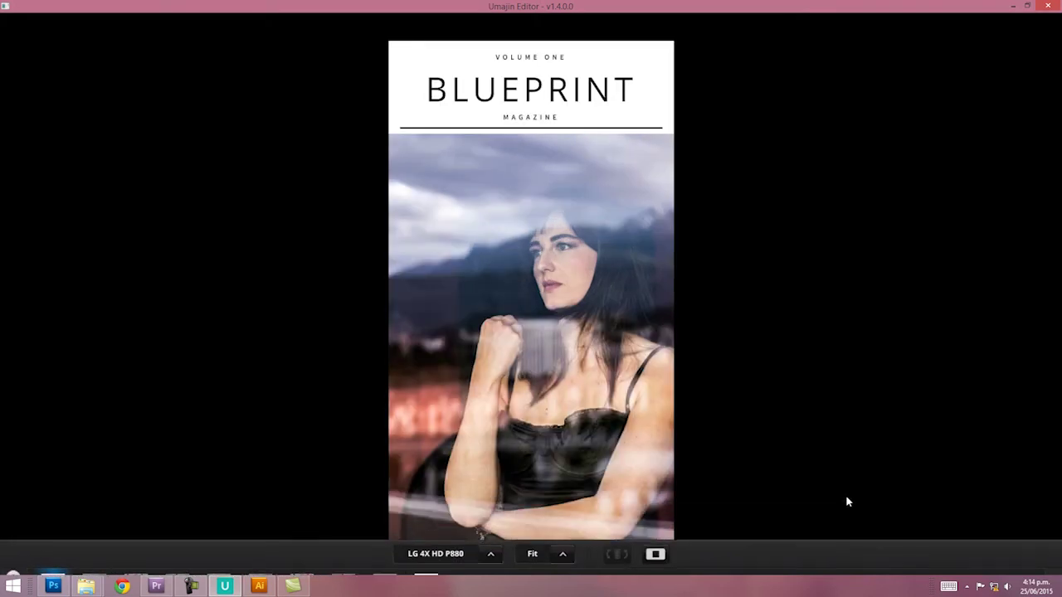
click(584, 408)
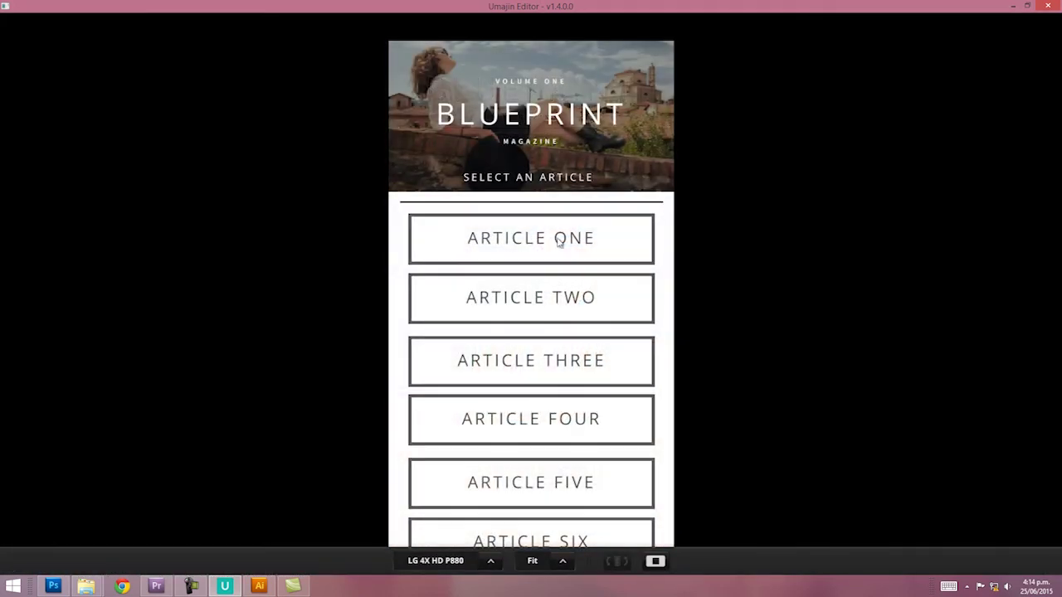
click(565, 297)
click(413, 67)
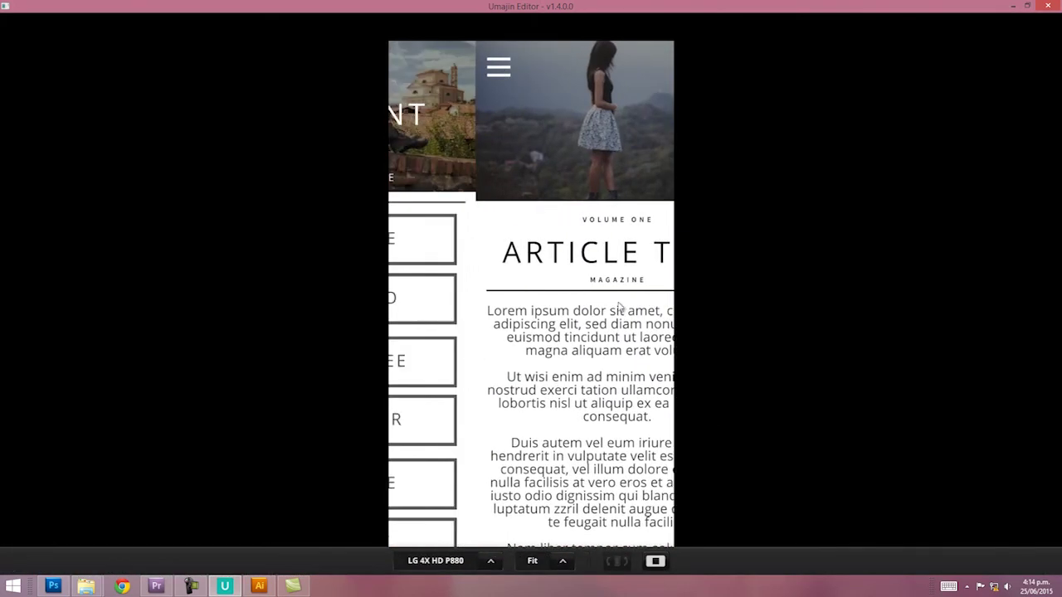
click(655, 561)
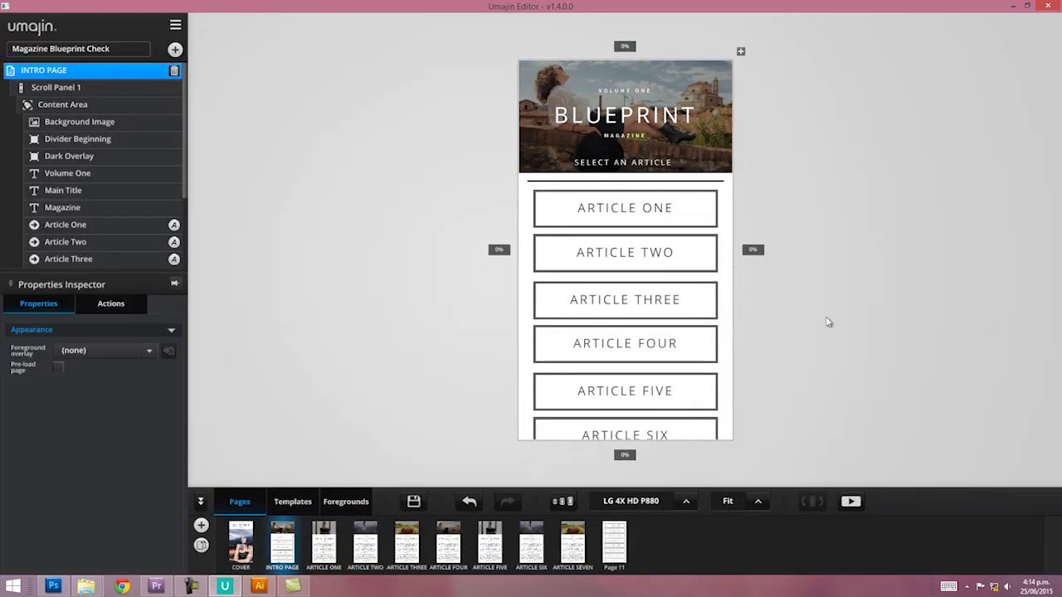